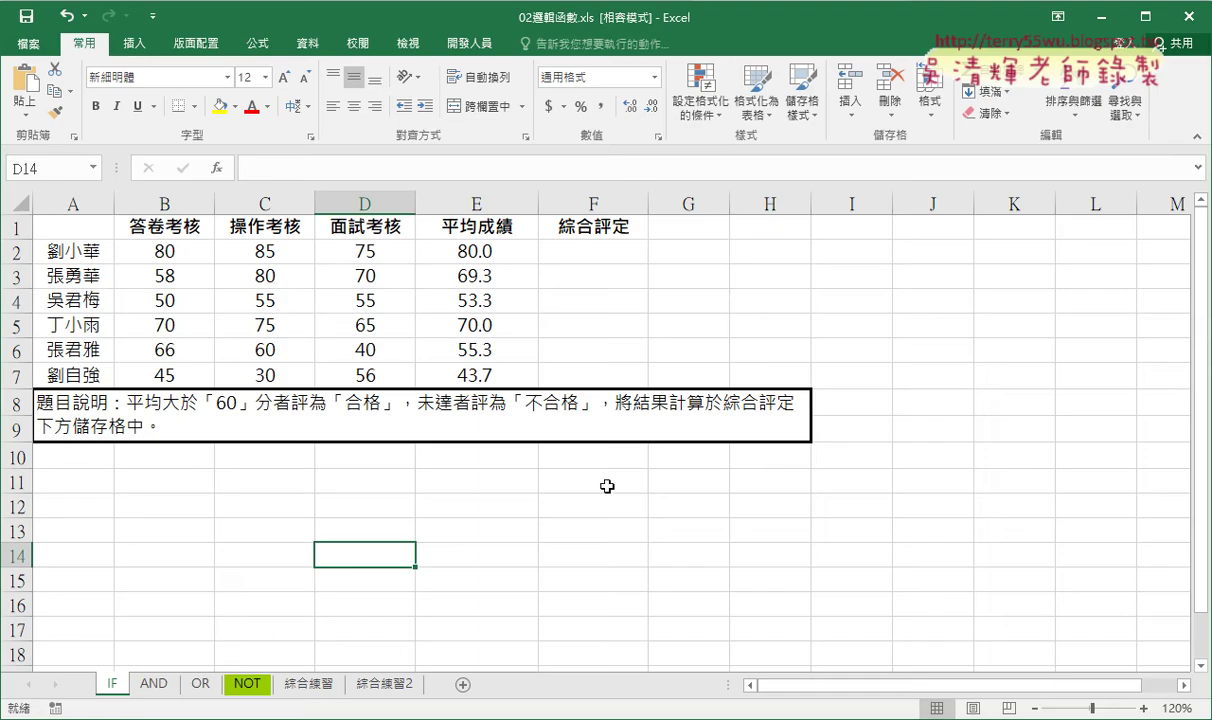
# Step: Zoom the IF sheet to 150% and select cell F2 under 綜合評定
pyautogui.click(1143, 708)
pyautogui.click(1143, 708)
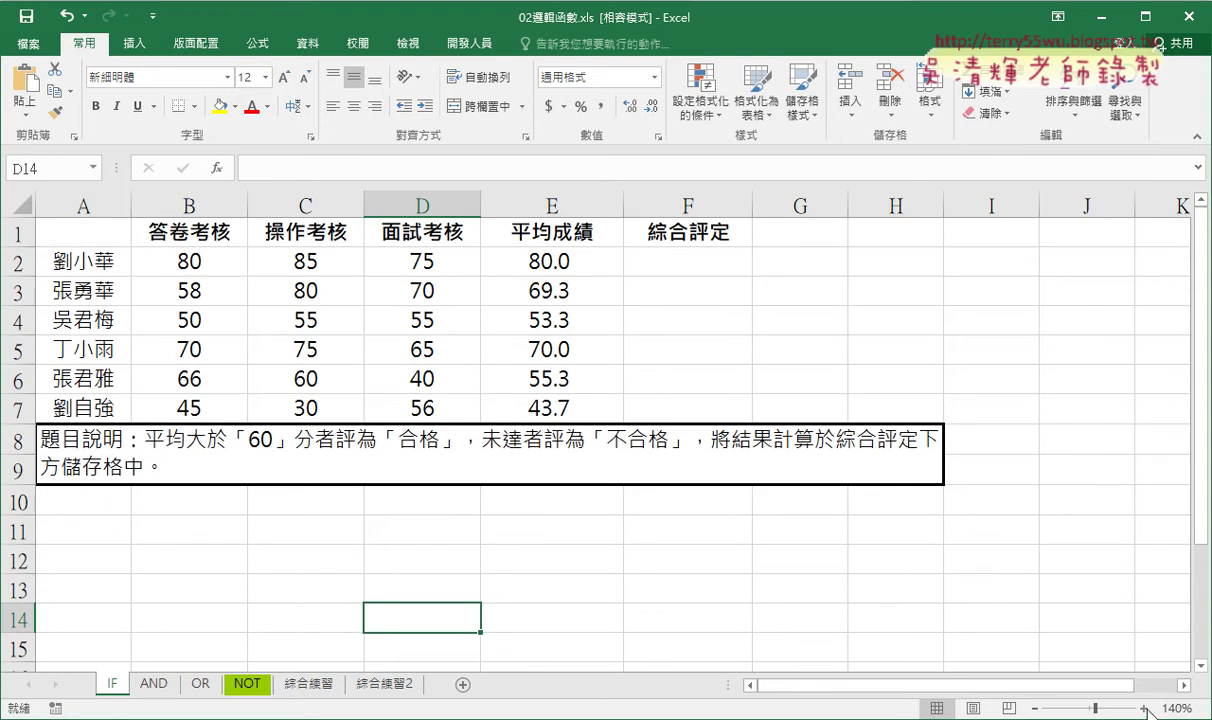
pyautogui.click(1143, 708)
pyautogui.click(711, 262)
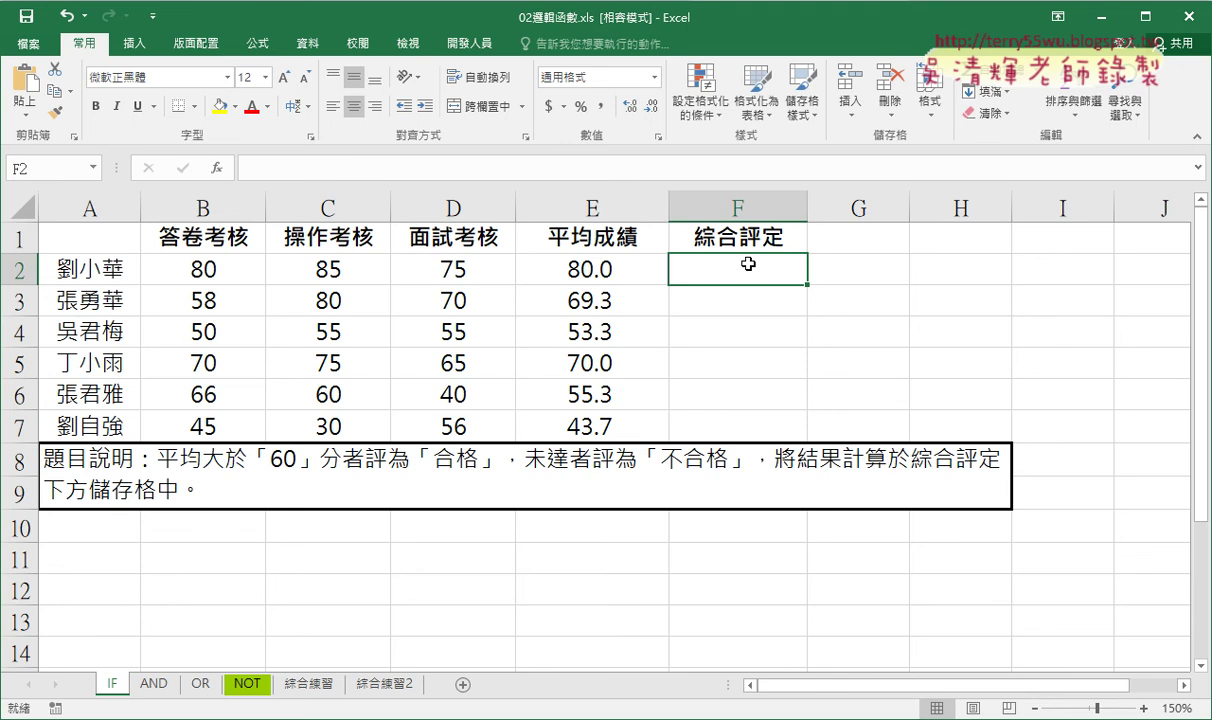
# Step: Insert the IF function from the 邏輯 category into F2, keeping its arguments dialog clear of the sheet
pyautogui.click(566, 262)
pyautogui.click(763, 270)
pyautogui.click(216, 168)
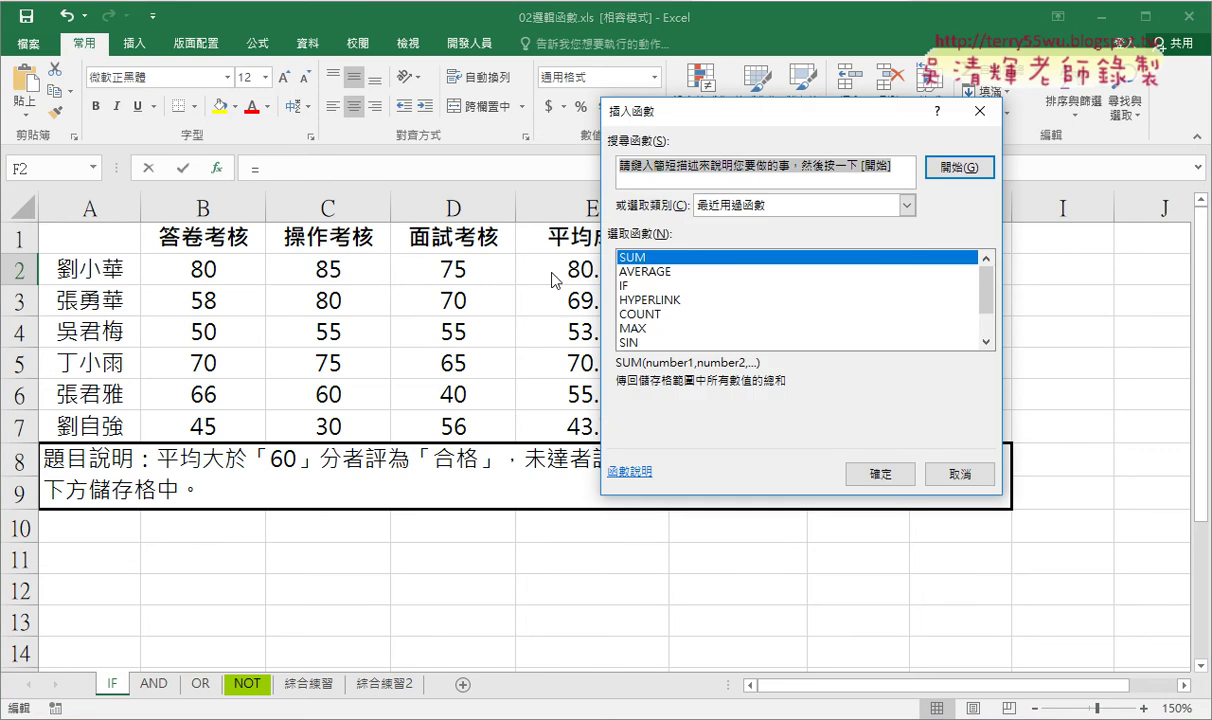
pyautogui.click(860, 204)
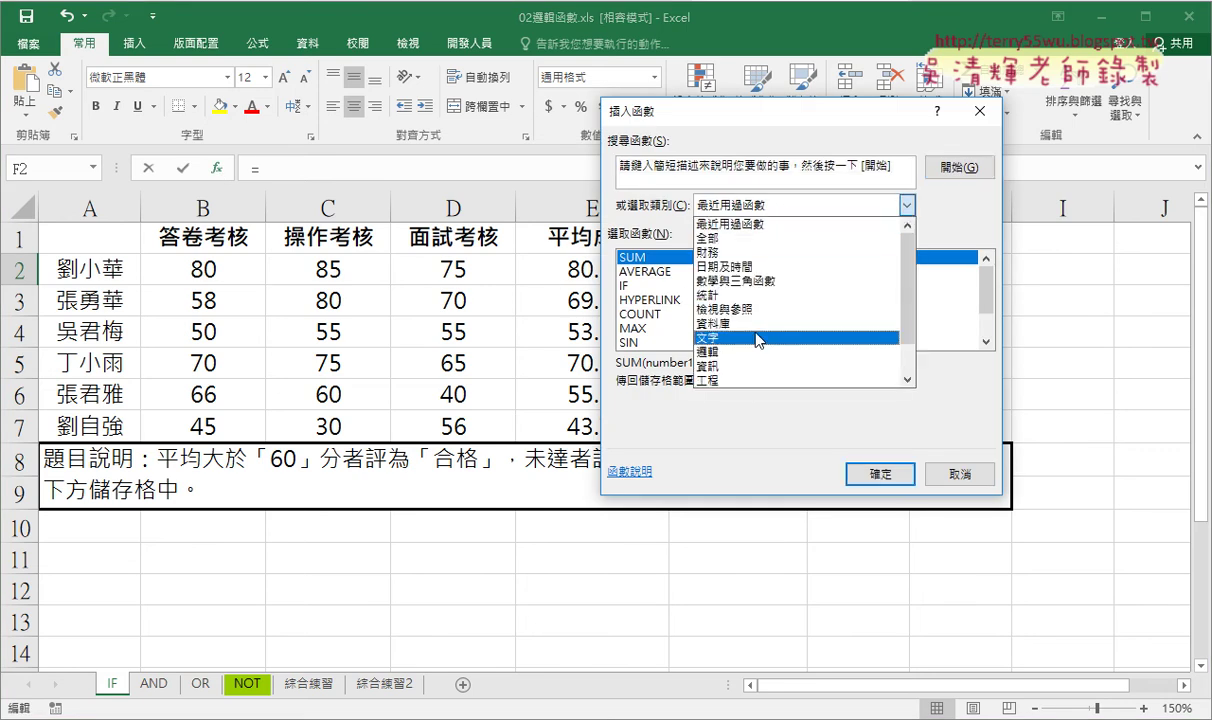
pyautogui.click(720, 352)
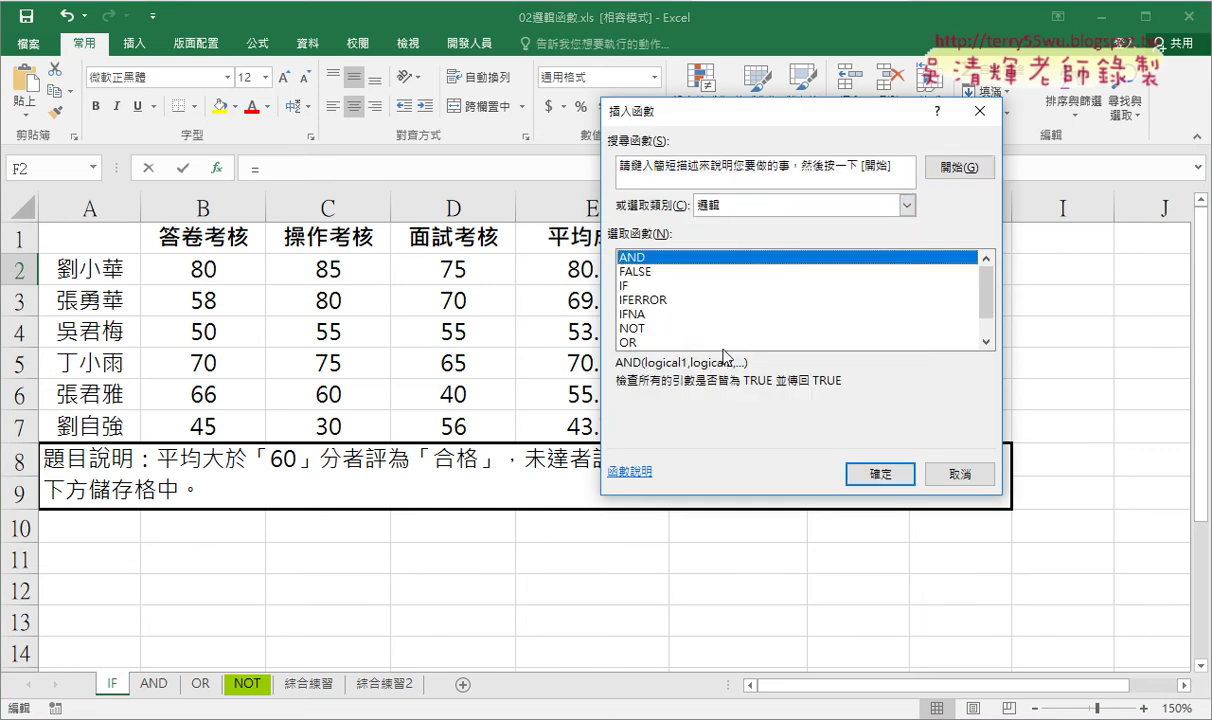
pyautogui.doubleClick(628, 285)
pyautogui.moveTo(634, 152); pyautogui.dragTo(613, 310)
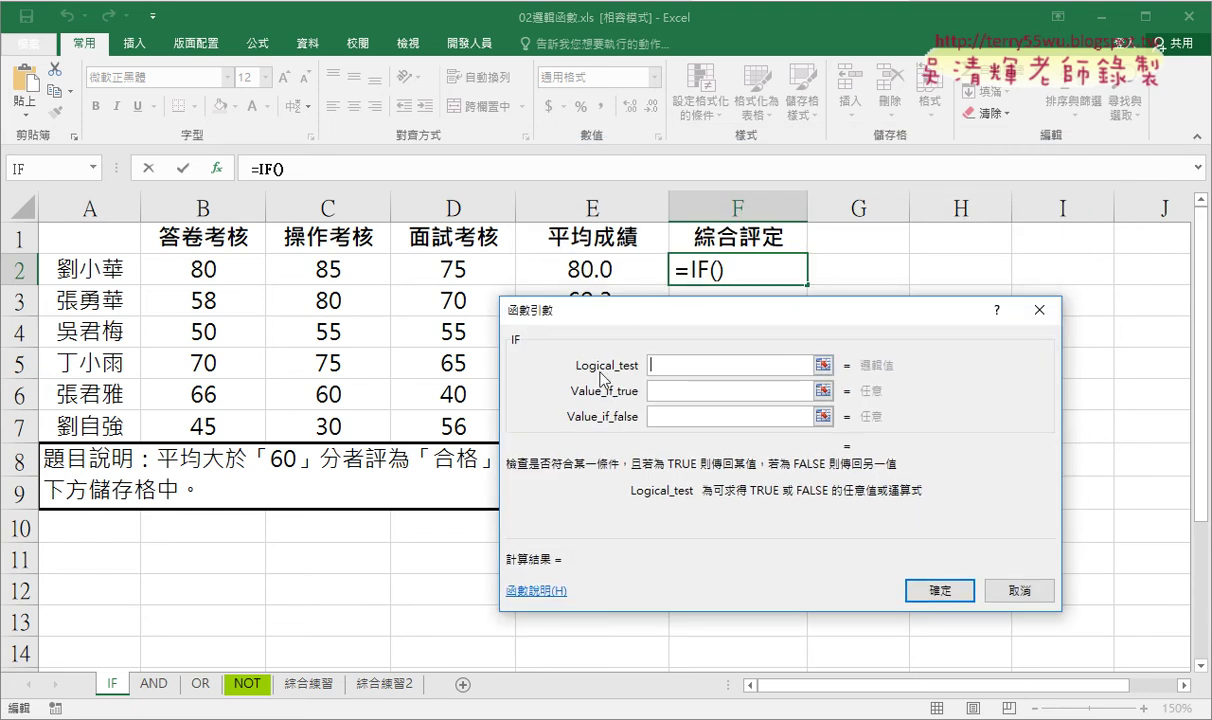
# Step: Set the IF test to E2>=60 with 合格 as the true result
pyautogui.click(603, 269)
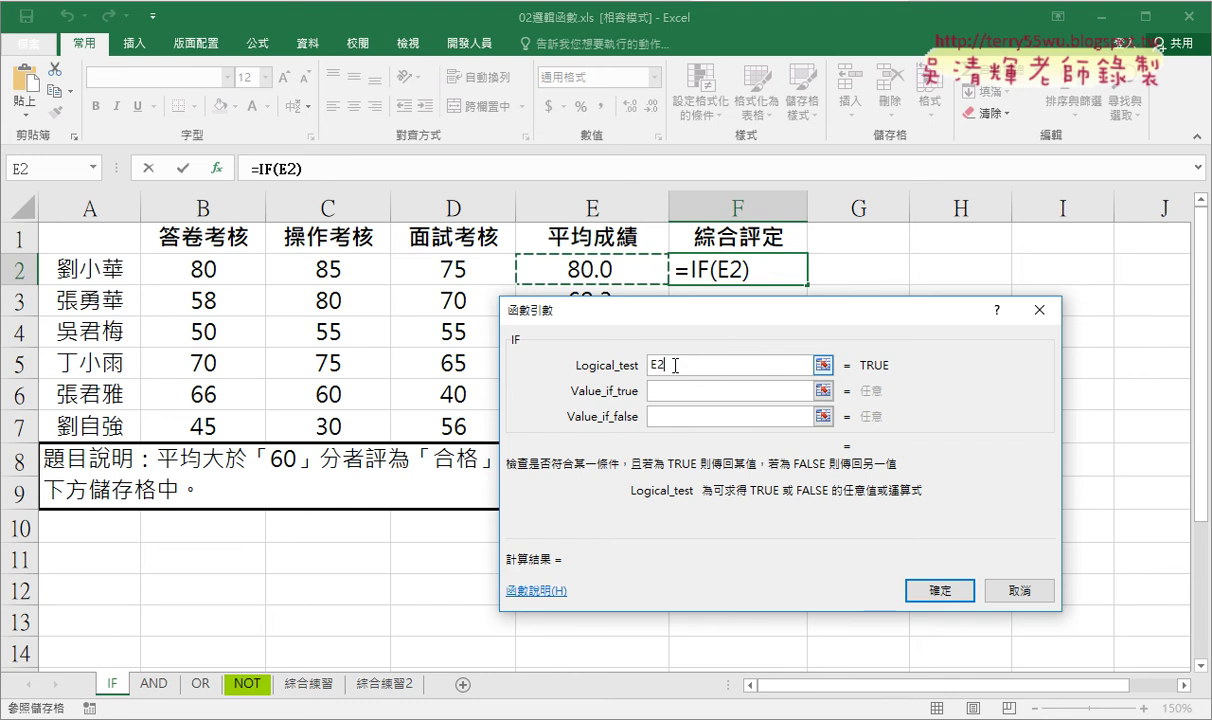
pyautogui.write('>')
pyautogui.write('ㄦ')
pyautogui.press('BackSpace')
pyautogui.write('=')
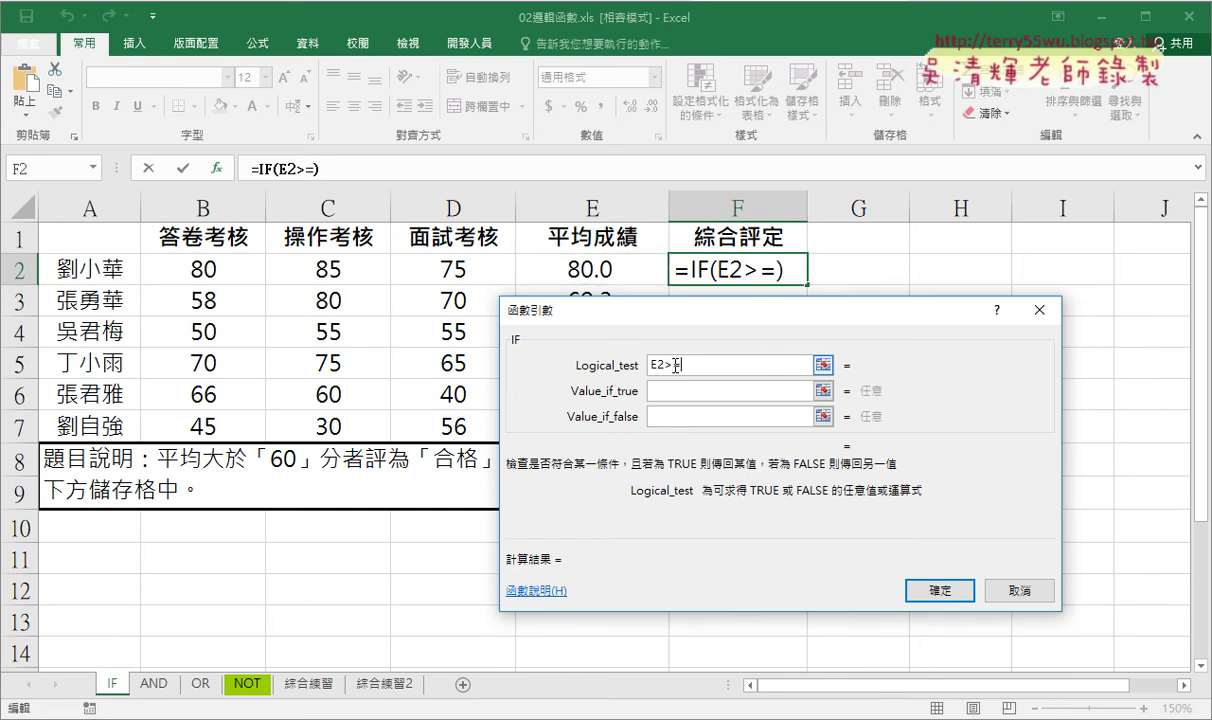
pyautogui.write('60')
pyautogui.click(677, 389)
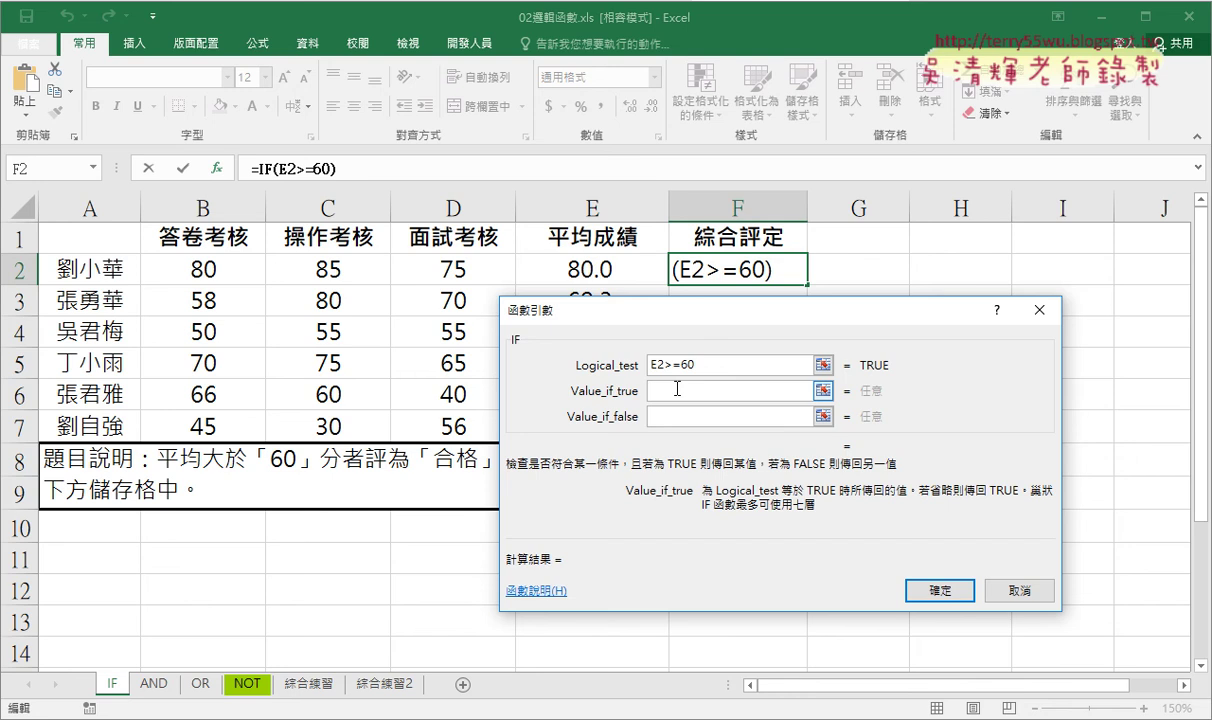
pyautogui.write('合格')
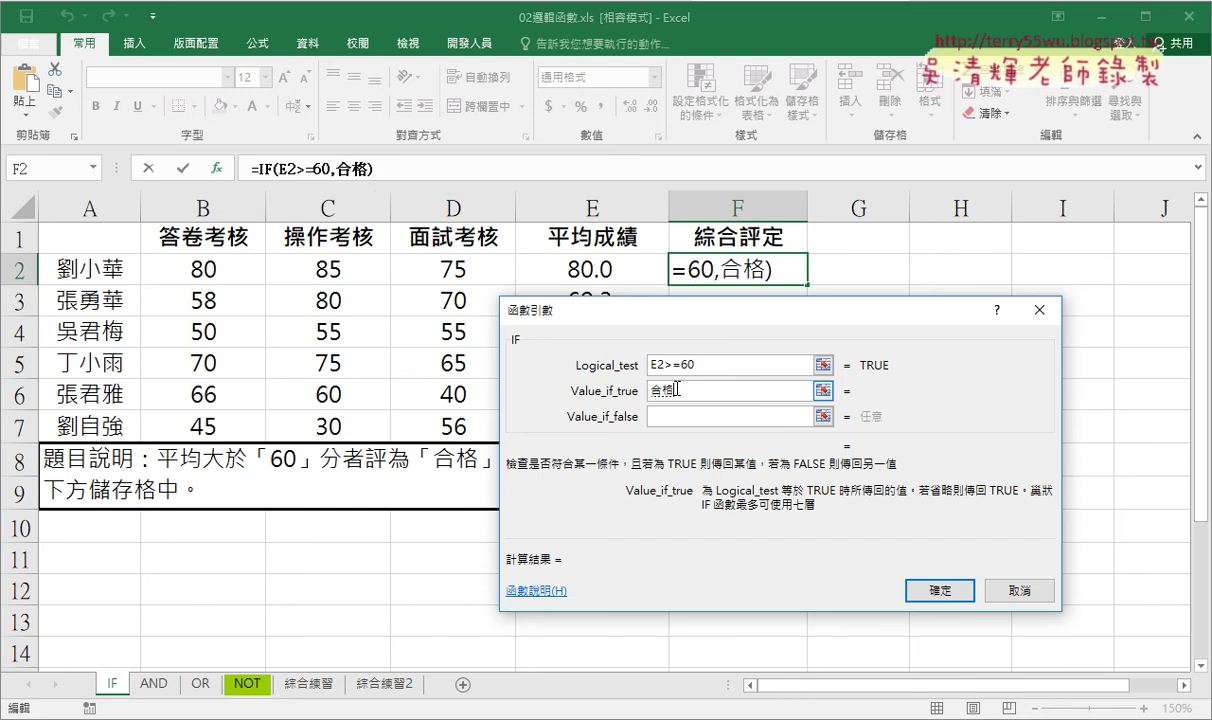
# Step: Enter 不合格 as the false result and confirm =IF(E2>=60,"合格","不合格") in F2
pyautogui.doubleClick(677, 389)
pyautogui.hotkey('ctrl', 'c')
pyautogui.press('Tab')
pyautogui.hotkey('ctrl', 'v')
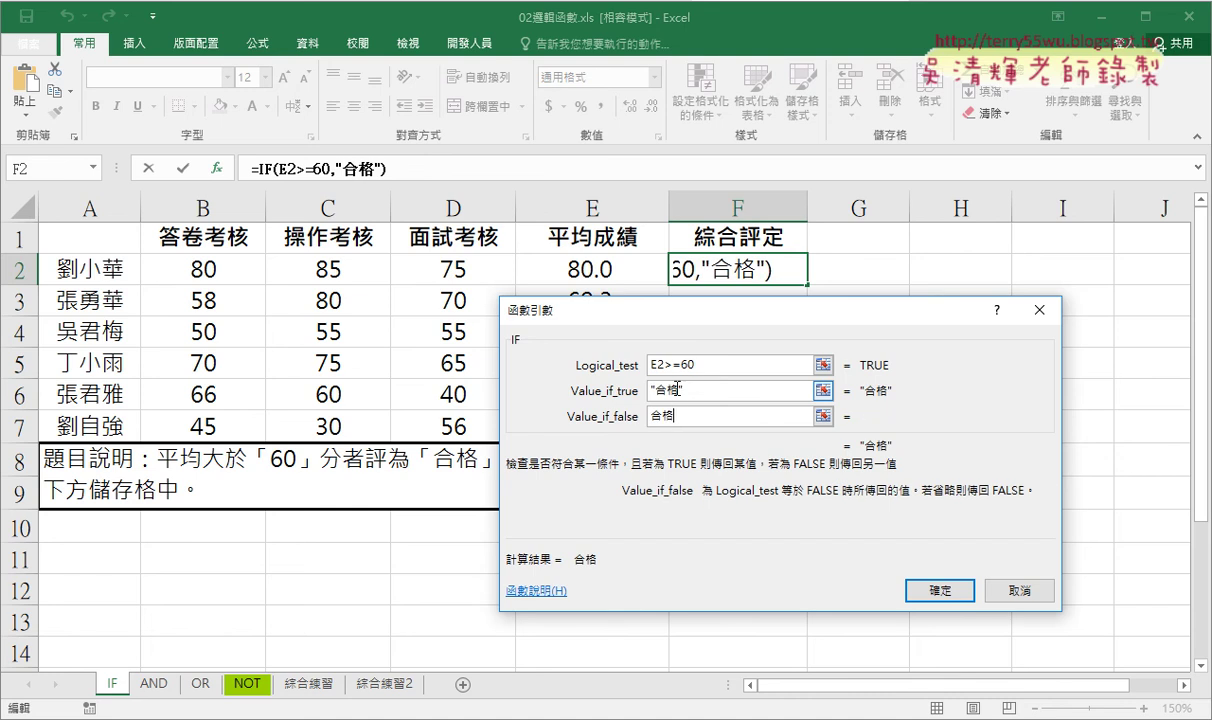
pyautogui.write('不')
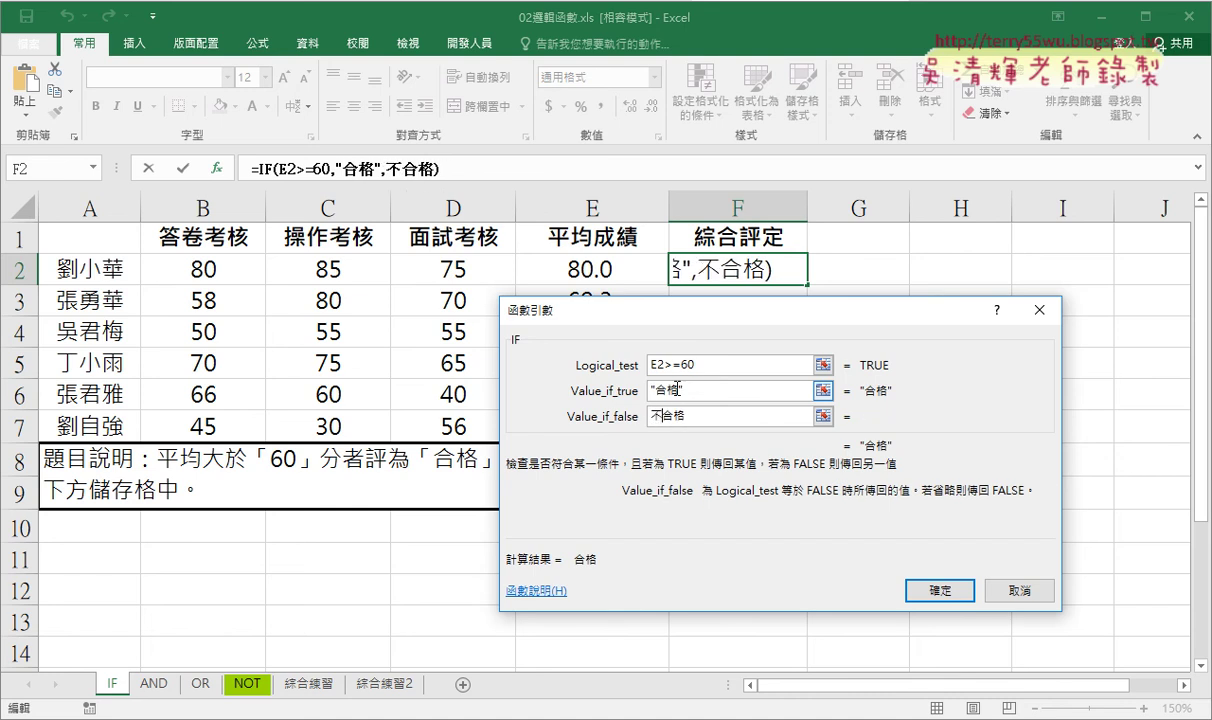
pyautogui.click(722, 391)
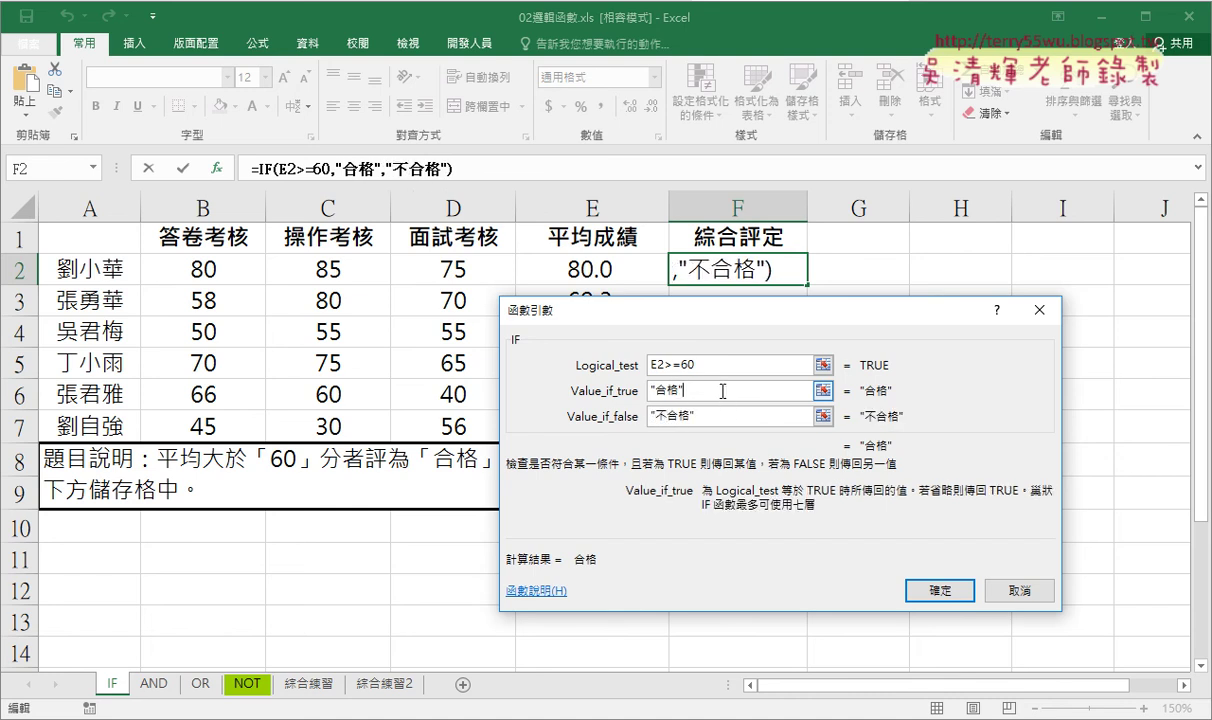
pyautogui.doubleClick(690, 413)
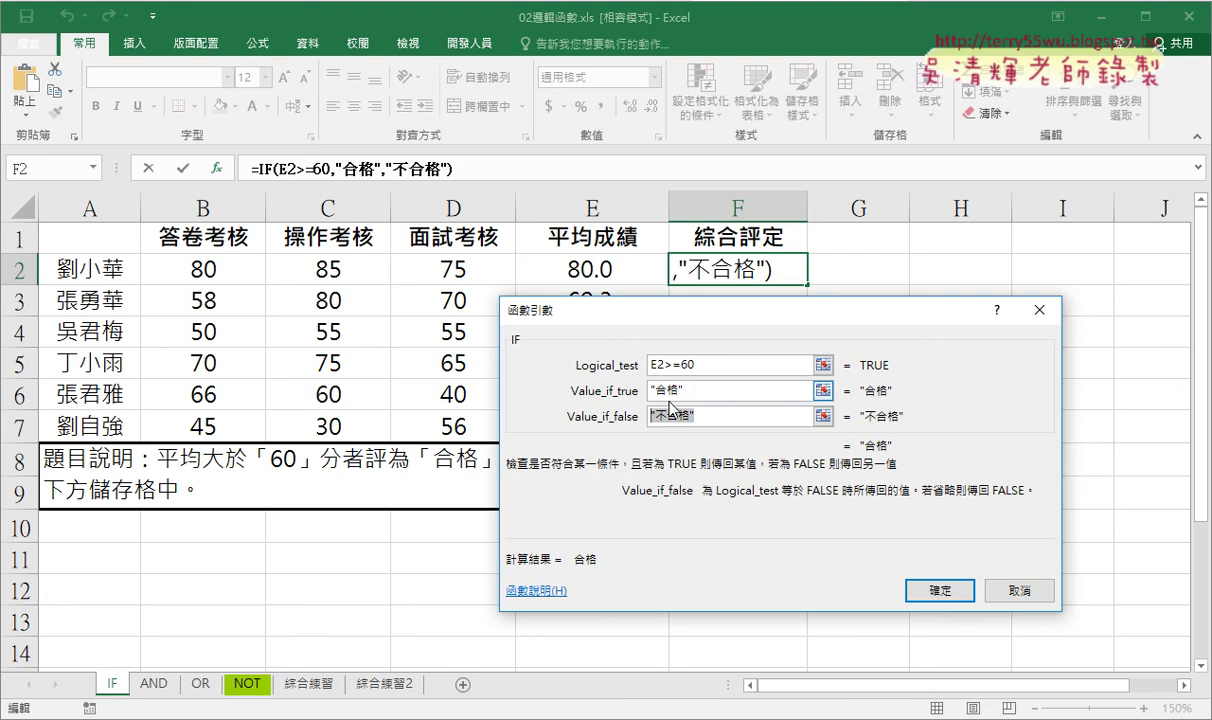
pyautogui.click(724, 394)
pyautogui.doubleClick(667, 393)
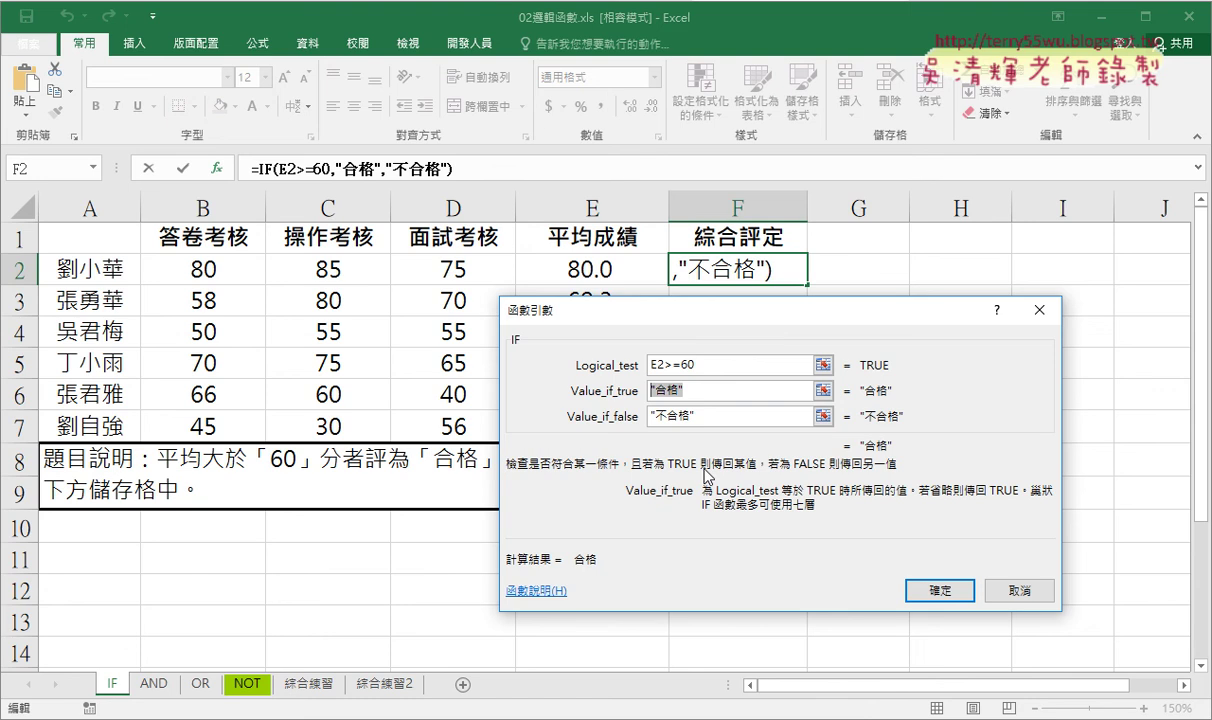
pyautogui.click(778, 366)
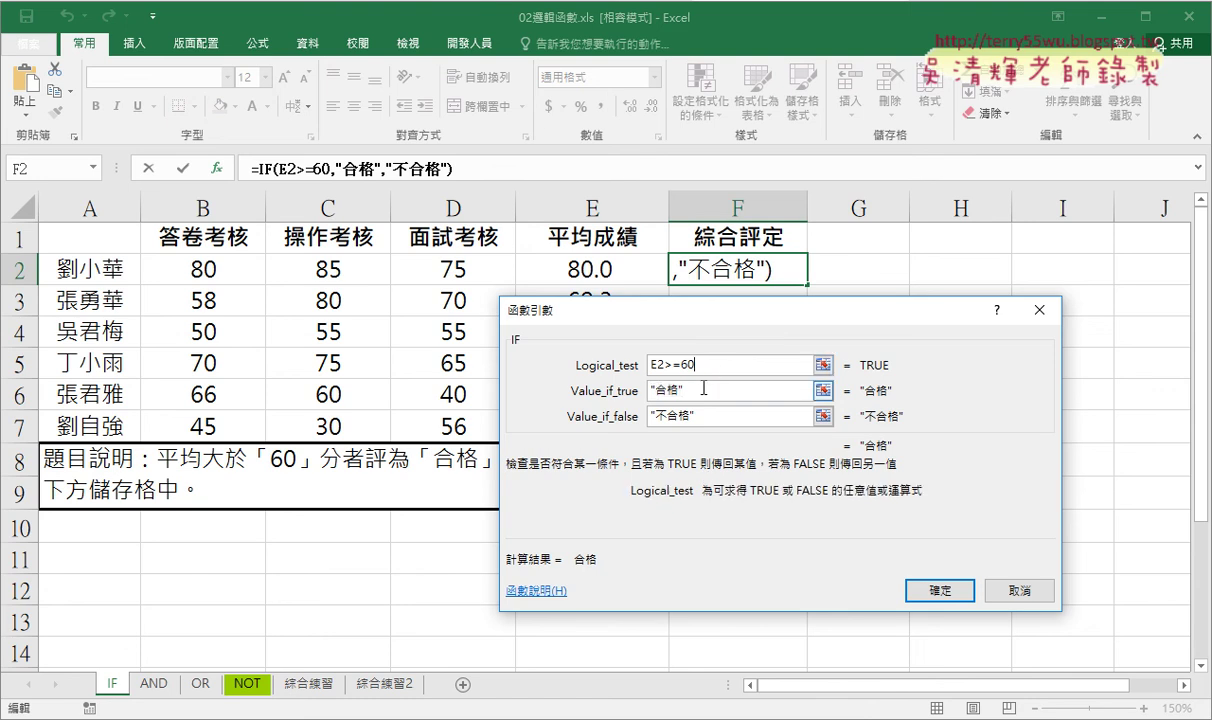
pyautogui.press('Tab')
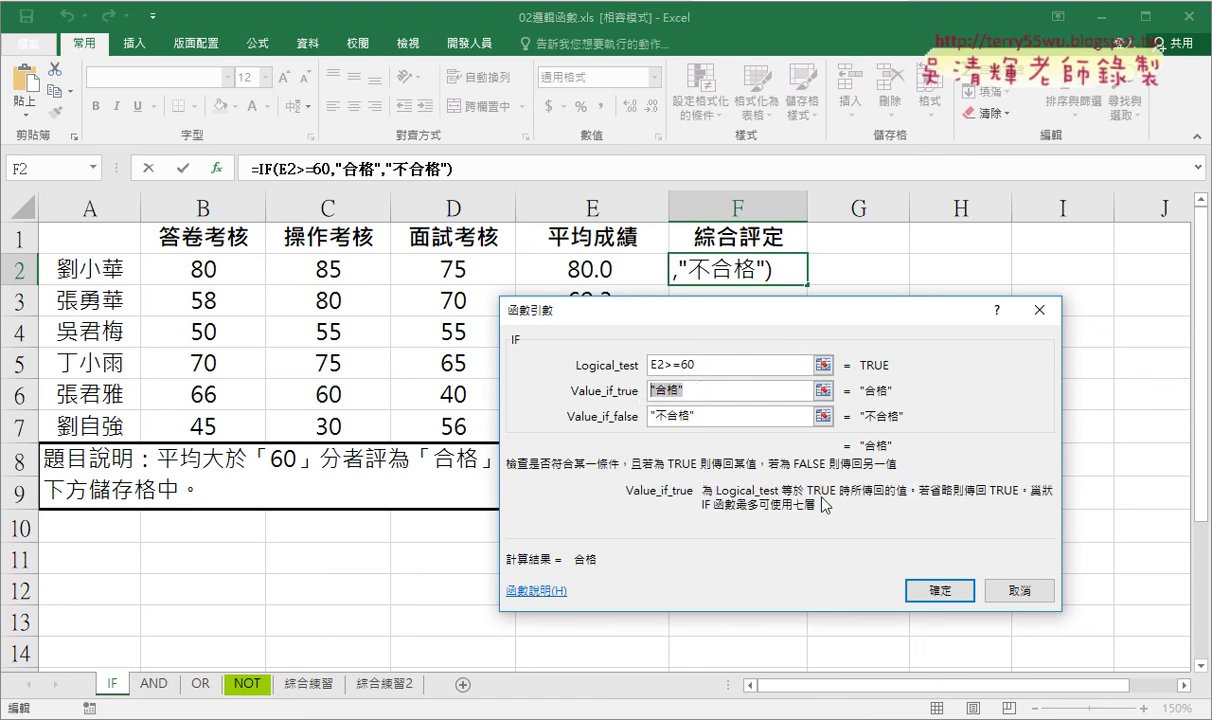
pyautogui.click(945, 588)
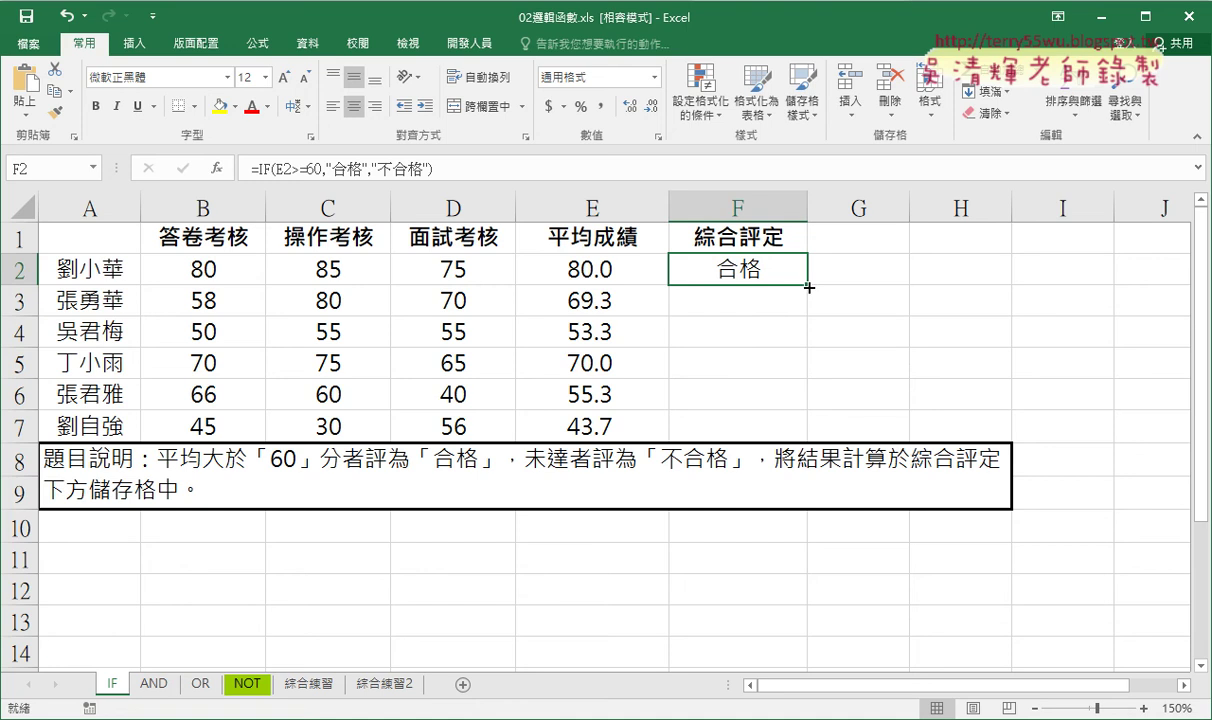
# Step: Fill F2's pass/fail formula down to F7 and compare the formulas in E2 and F2
pyautogui.moveTo(809, 287); pyautogui.dragTo(790, 433)
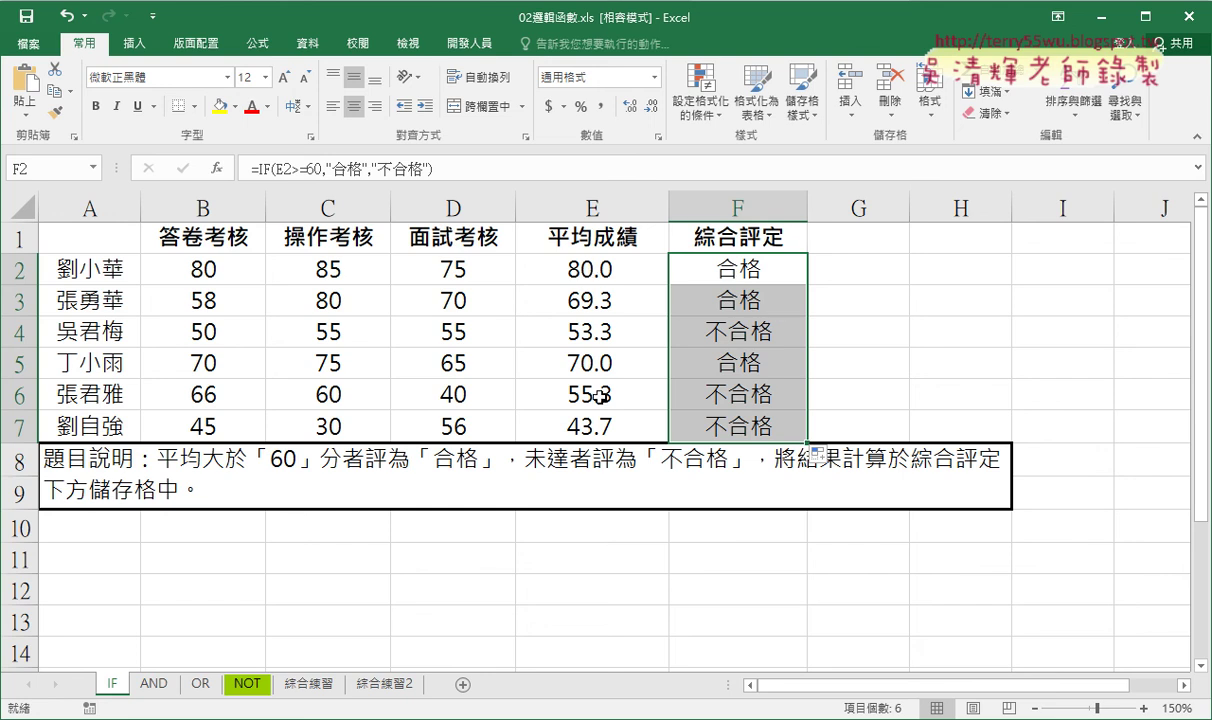
pyautogui.click(585, 268)
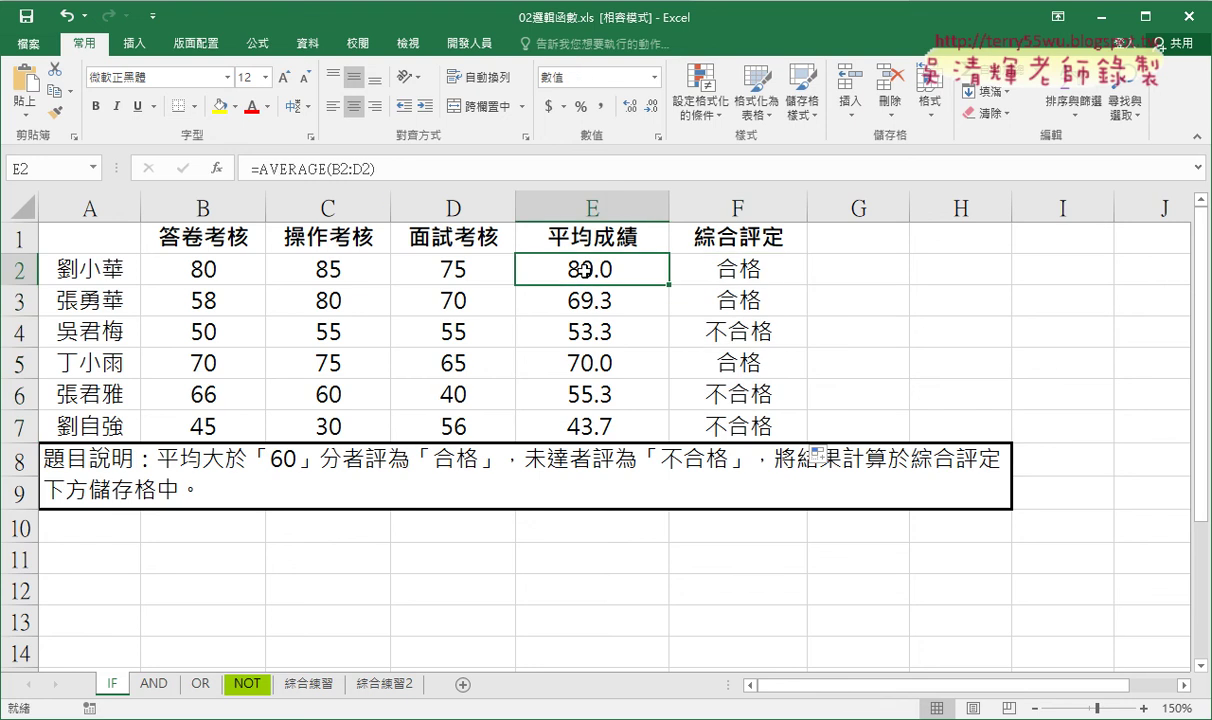
pyautogui.click(767, 270)
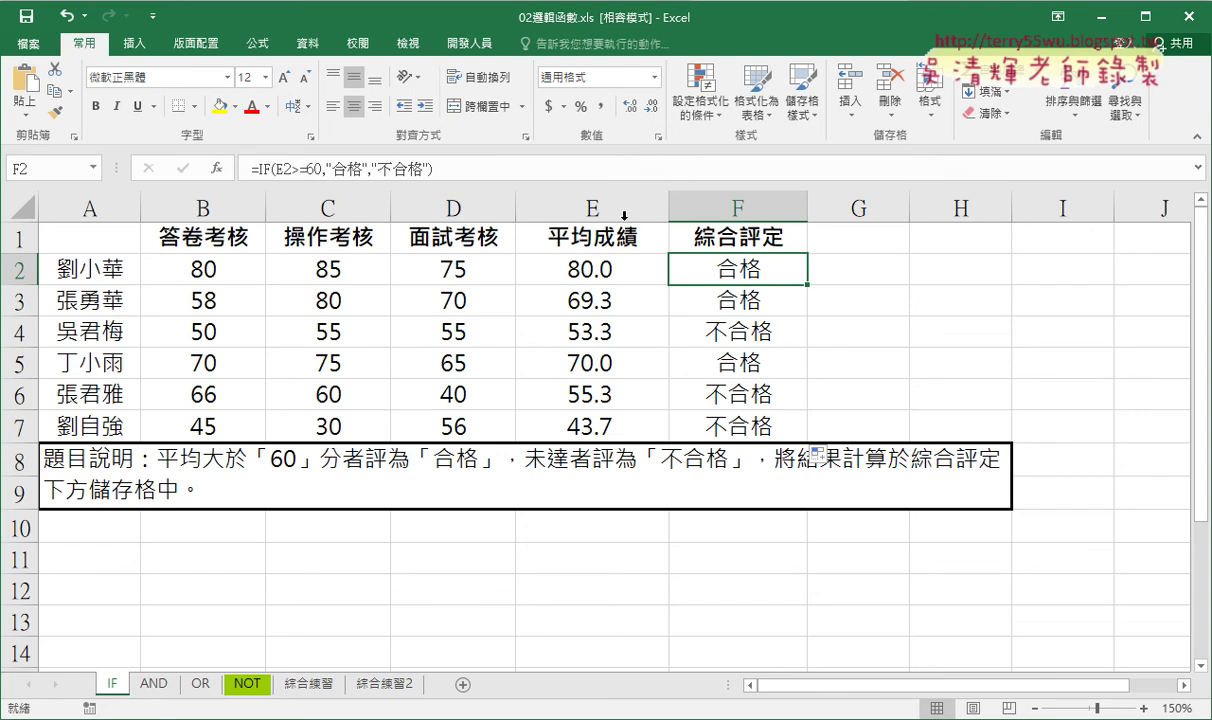
# Step: Reopen F2's IF Function Arguments and review the true-result argument
pyautogui.click(253, 170)
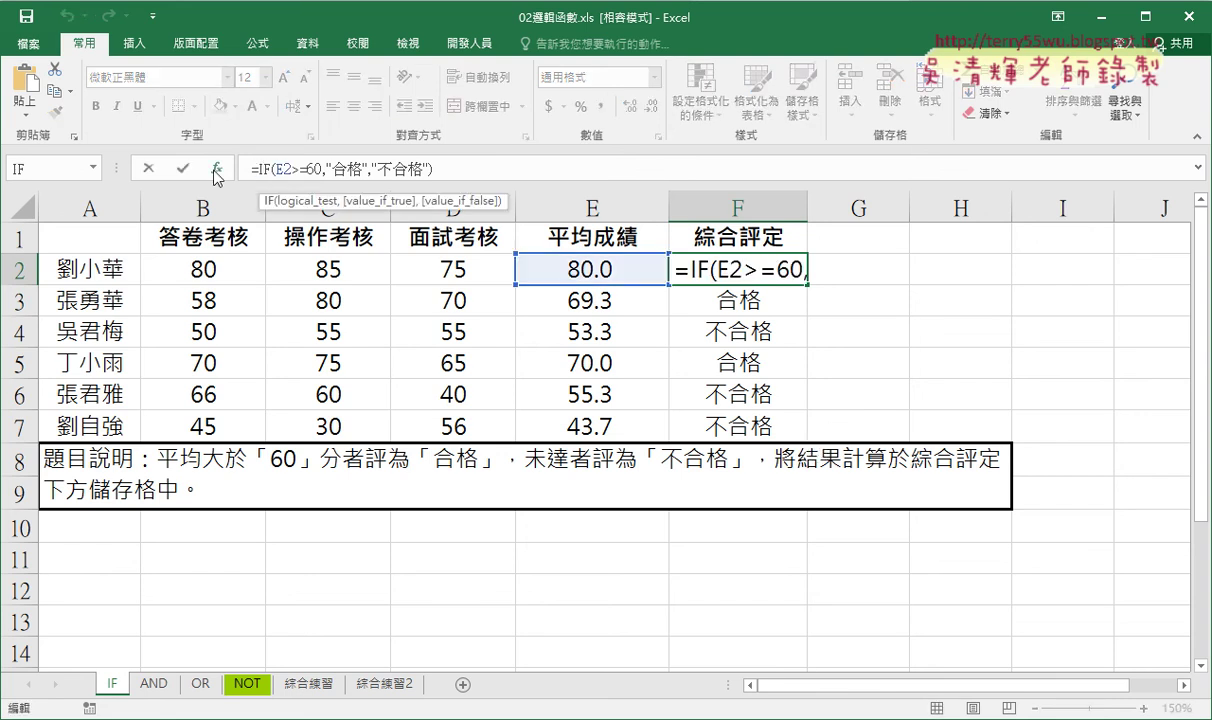
pyautogui.click(216, 168)
pyautogui.click(698, 391)
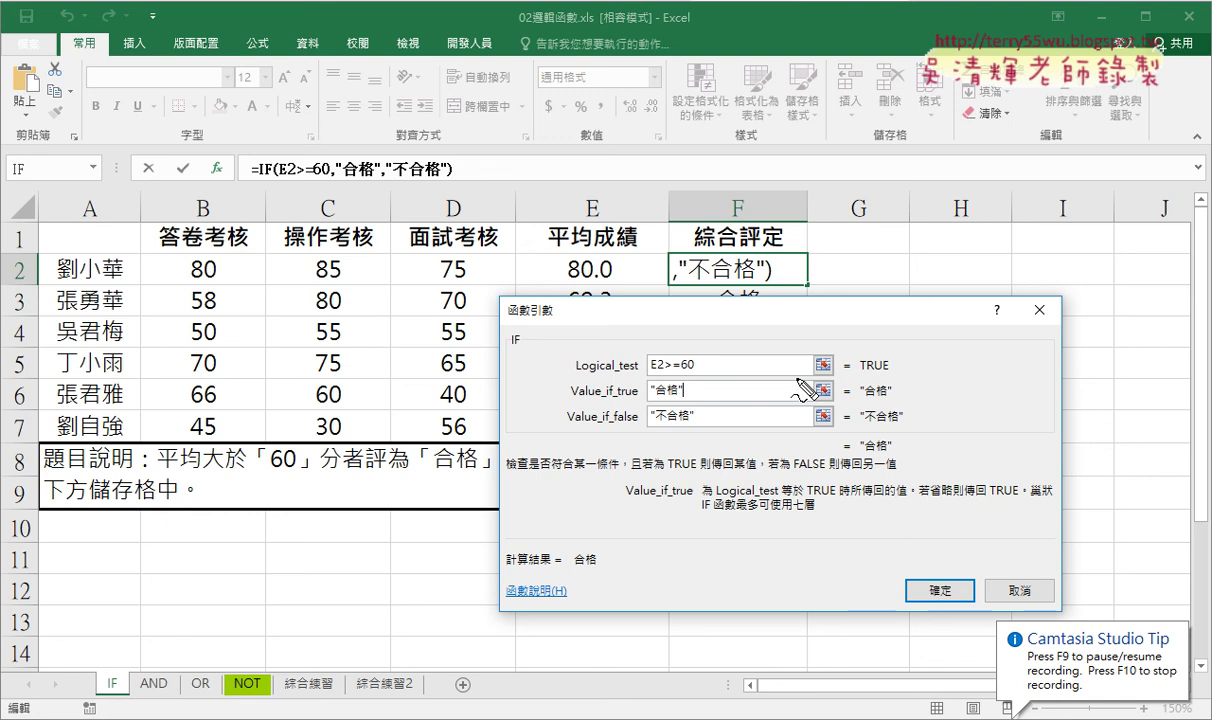
pyautogui.moveTo(773, 170)
pyautogui.mouseDown()
pyautogui.moveTo(965, 168)
pyautogui.moveTo(897, 55)
pyautogui.moveTo(877, 100)
pyautogui.mouseUp()
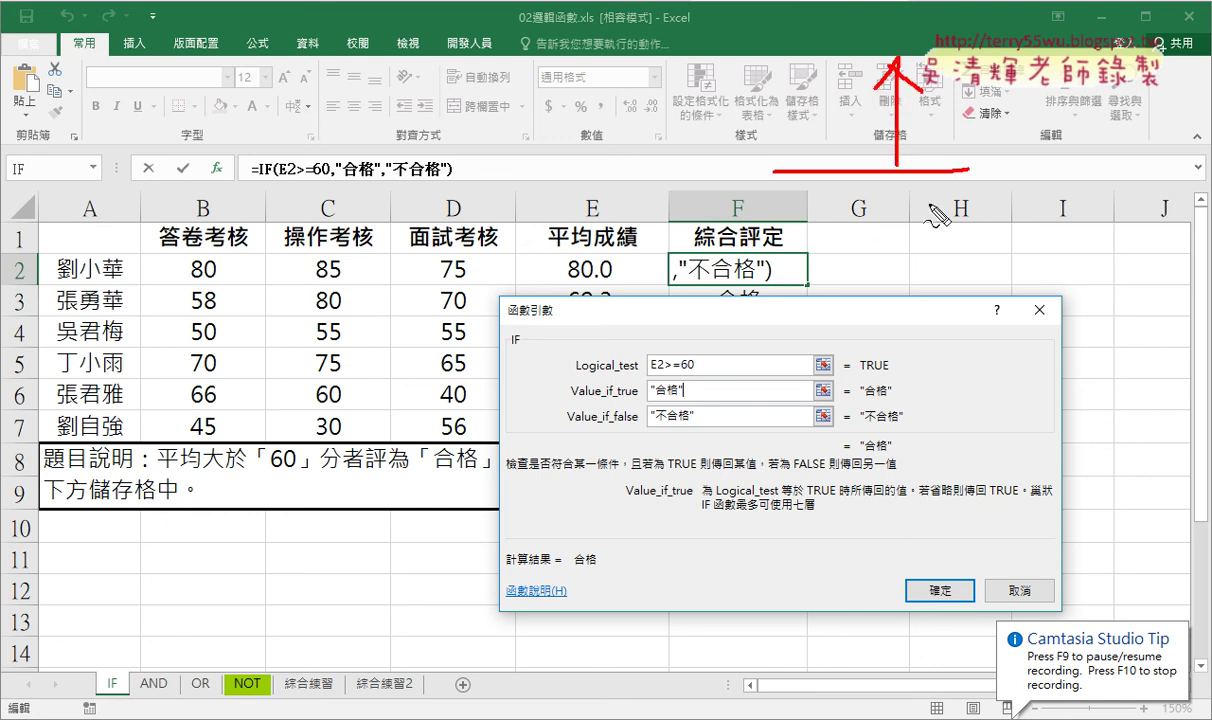
pyautogui.moveTo(765, 61)
pyautogui.mouseDown()
pyautogui.moveTo(893, 61)
pyautogui.moveTo(926, 160)
pyautogui.mouseUp()
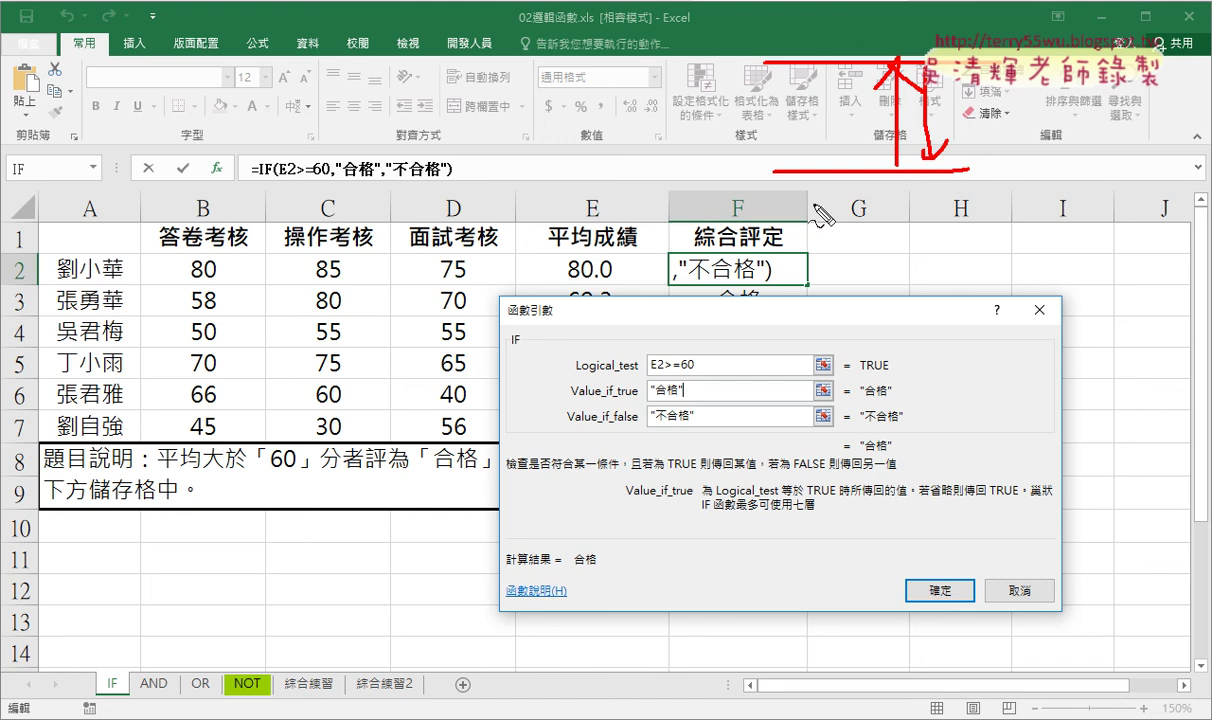
pyautogui.moveTo(803, 266); pyautogui.dragTo(985, 266)
pyautogui.moveTo(1010, 150); pyautogui.dragTo(1052, 132)
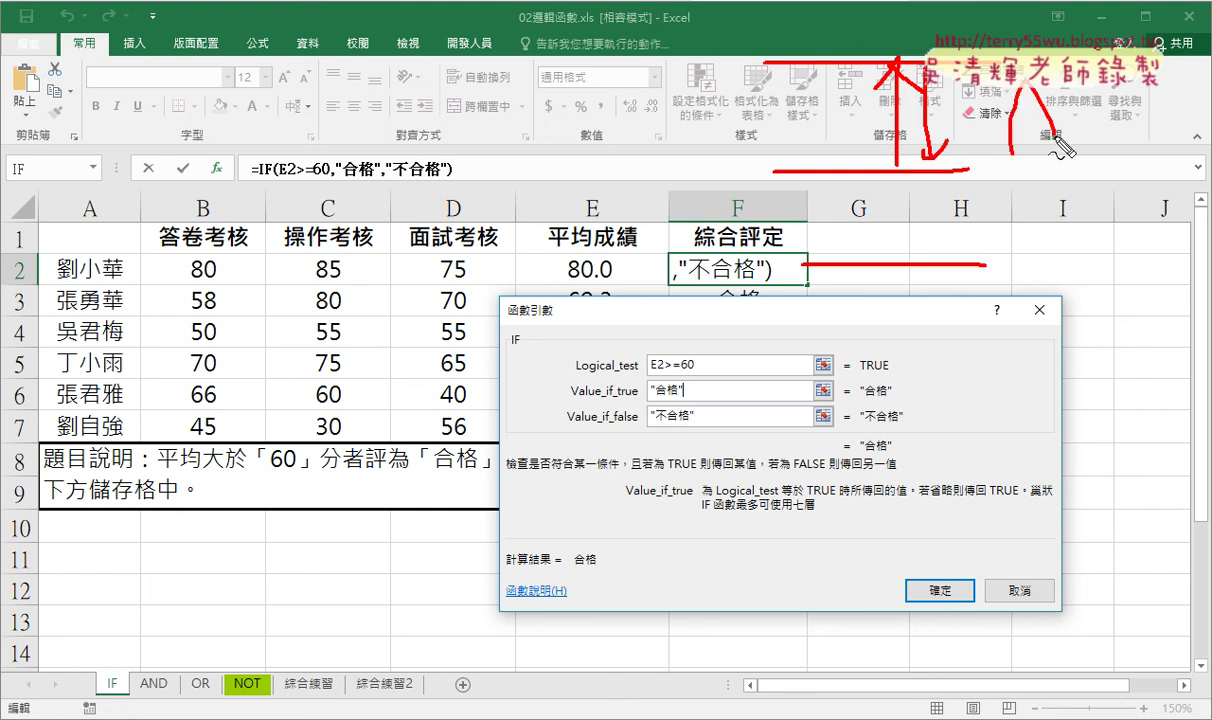
pyautogui.moveTo(909, 182)
pyautogui.mouseDown()
pyautogui.moveTo(909, 240)
pyautogui.moveTo(868, 186)
pyautogui.mouseUp()
pyautogui.moveTo(858, 202); pyautogui.dragTo(878, 202)
pyautogui.moveTo(1025, 190); pyautogui.dragTo(1030, 232)
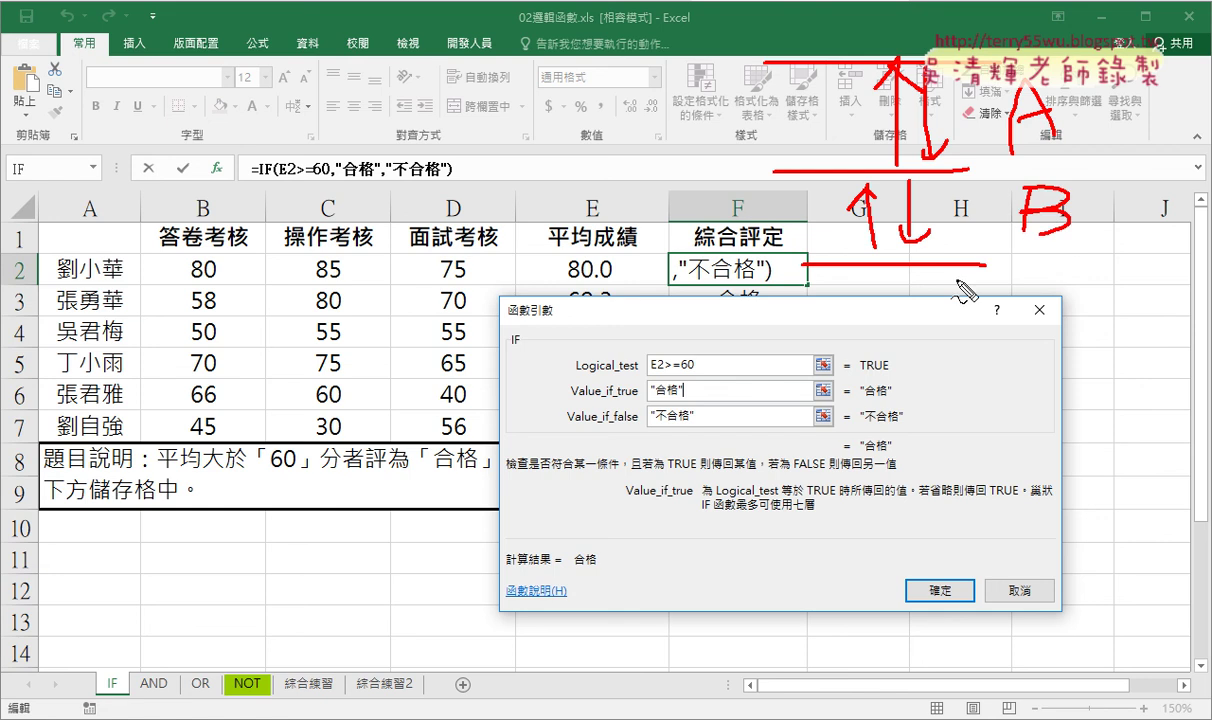
pyautogui.moveTo(837, 335); pyautogui.dragTo(1073, 335)
pyautogui.moveTo(955, 268)
pyautogui.mouseDown()
pyautogui.moveTo(955, 335)
pyautogui.moveTo(970, 318)
pyautogui.moveTo(905, 272)
pyautogui.mouseUp()
pyautogui.moveTo(893, 292); pyautogui.dragTo(918, 292)
pyautogui.moveTo(870, 443); pyautogui.dragTo(1122, 443)
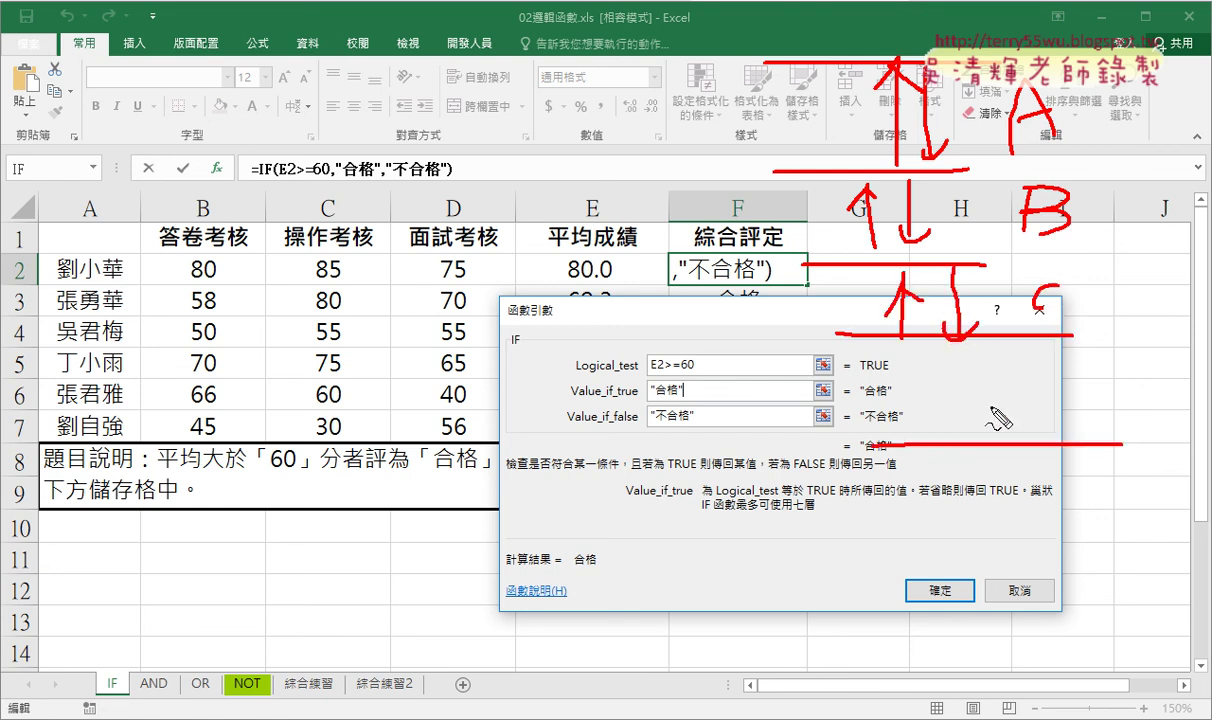
pyautogui.moveTo(991, 337)
pyautogui.mouseDown()
pyautogui.moveTo(991, 418)
pyautogui.moveTo(1008, 385)
pyautogui.mouseUp()
pyautogui.moveTo(1073, 350); pyautogui.dragTo(1075, 410)
pyautogui.moveTo(650, 400)
pyautogui.mouseDown()
pyautogui.moveTo(684, 400)
pyautogui.moveTo(687, 423)
pyautogui.mouseUp()
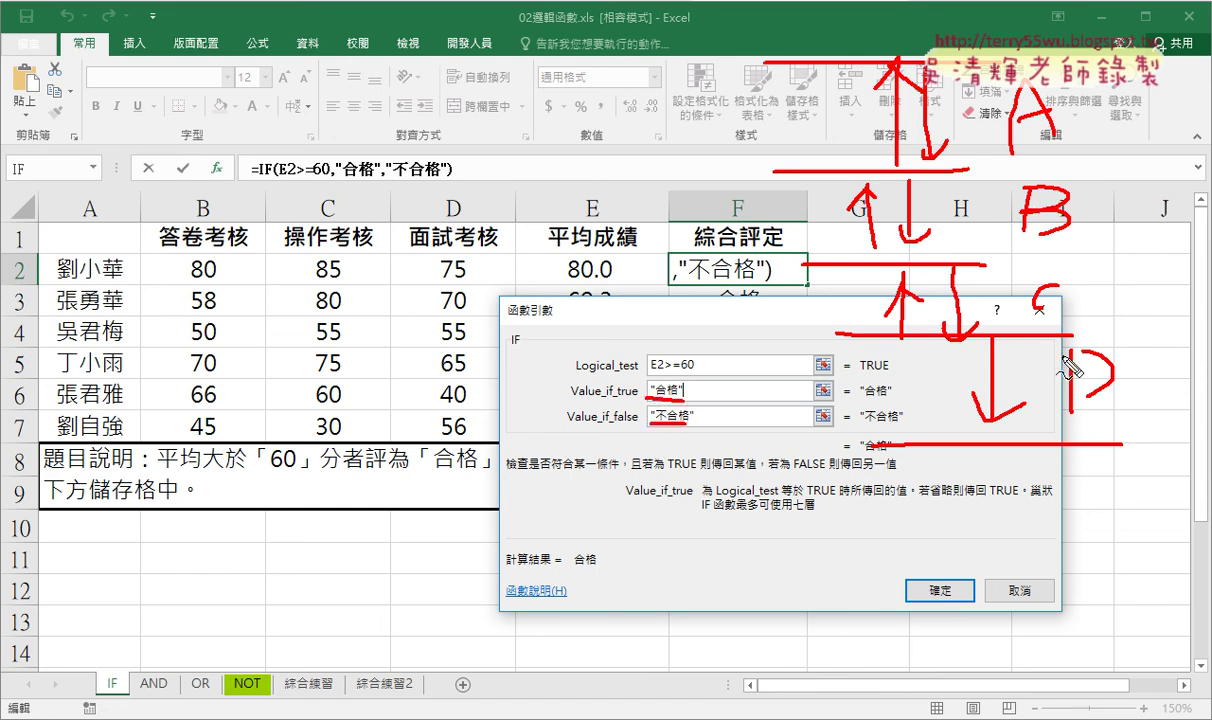
pyautogui.press('Escape')
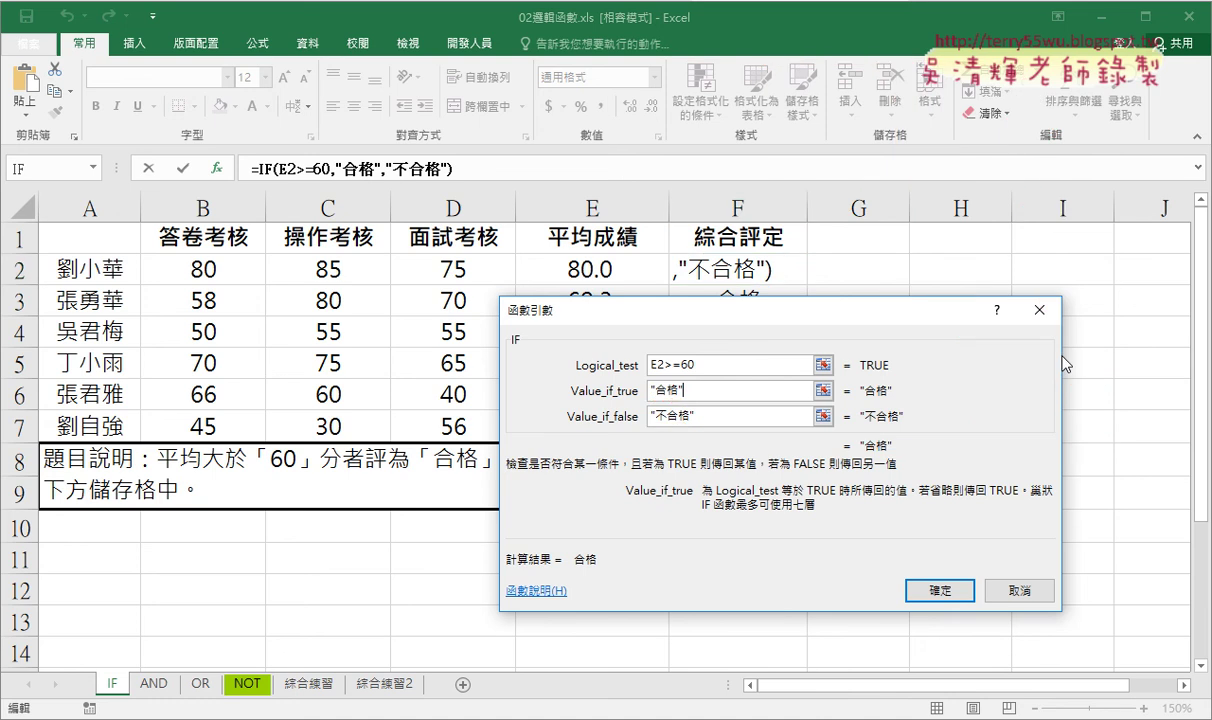
# Step: Confirm F2's pass/fail formula, select the F2:F7 results, then select G1
pyautogui.click(940, 590)
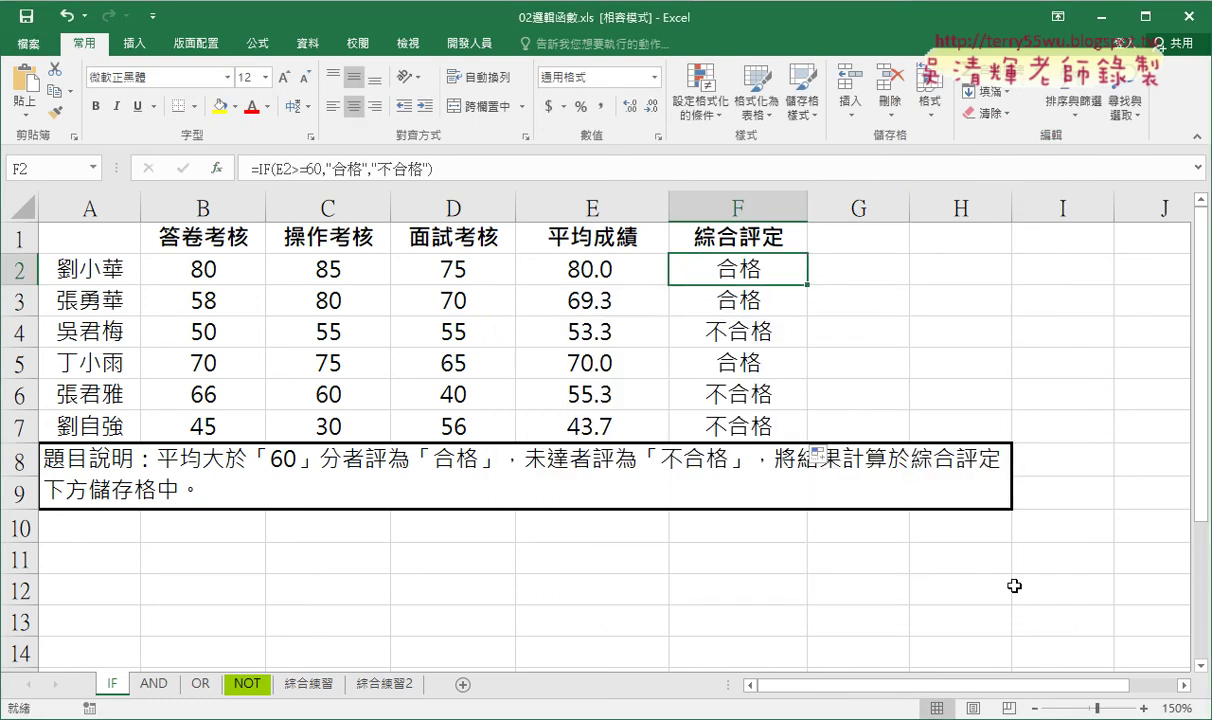
pyautogui.click(262, 168)
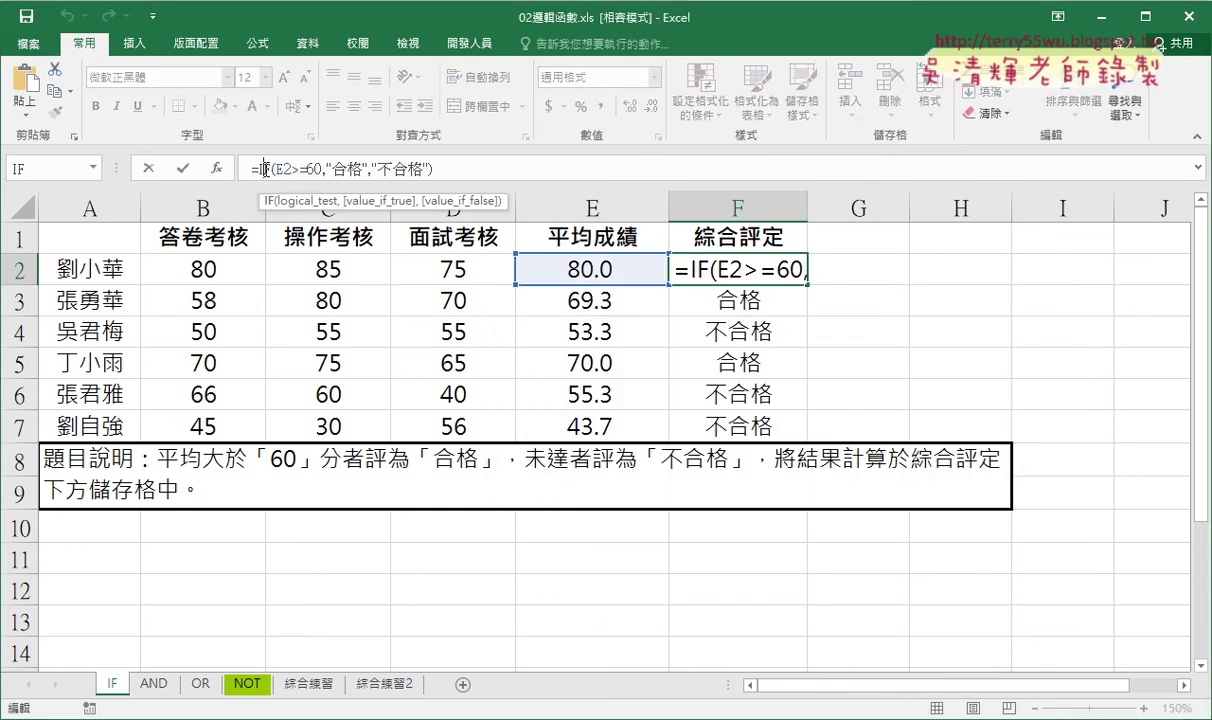
pyautogui.click(182, 168)
pyautogui.moveTo(754, 272); pyautogui.dragTo(760, 424)
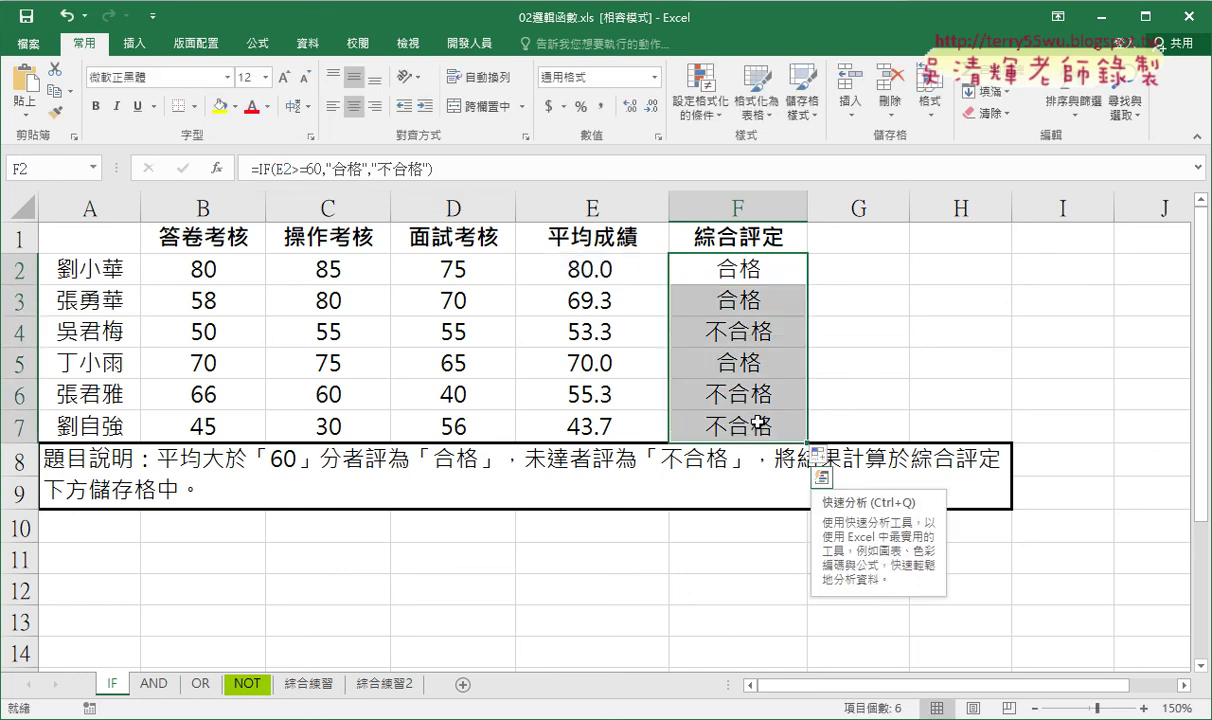
pyautogui.click(858, 237)
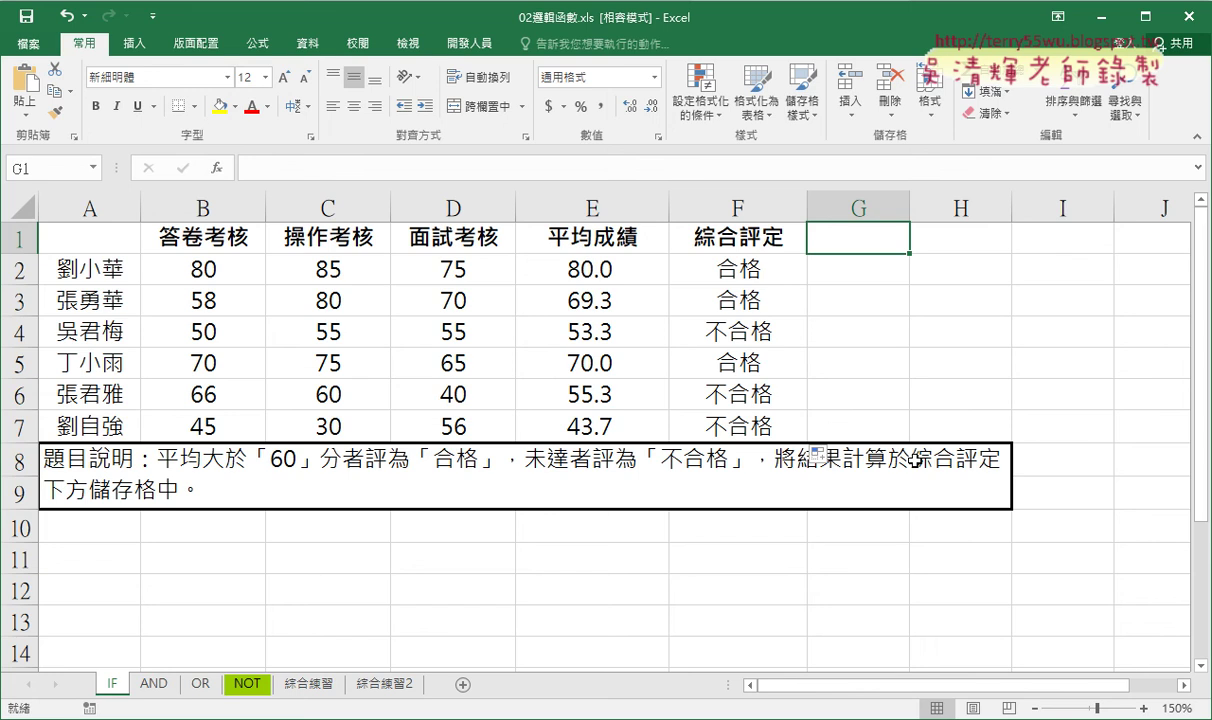
# Step: Enter the header 多重 in G1 and start an IF function in G2
pyautogui.write('多重')
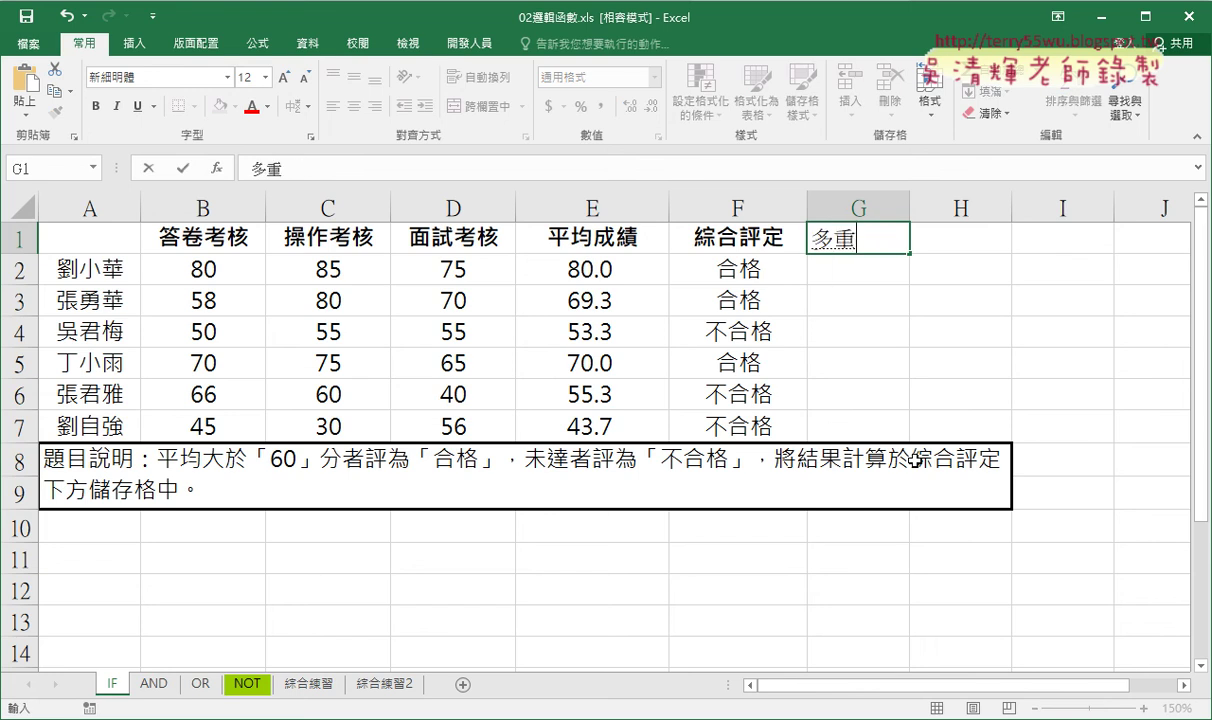
pyautogui.click(862, 260)
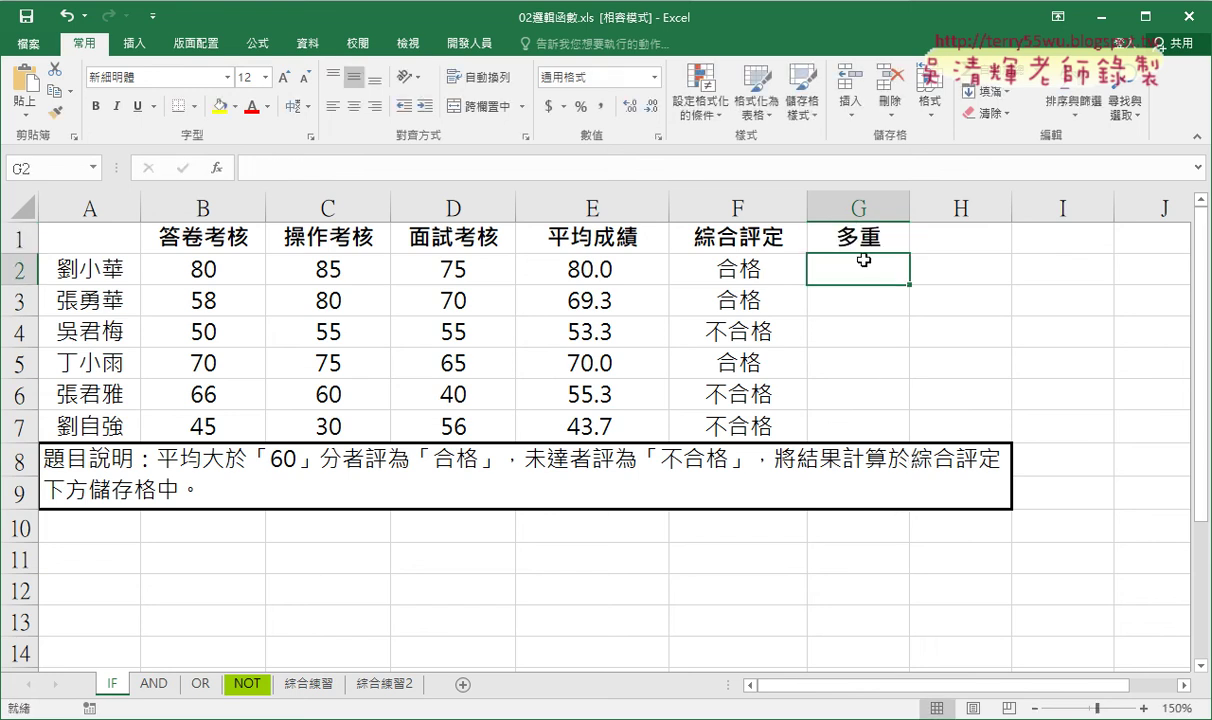
pyautogui.click(210, 166)
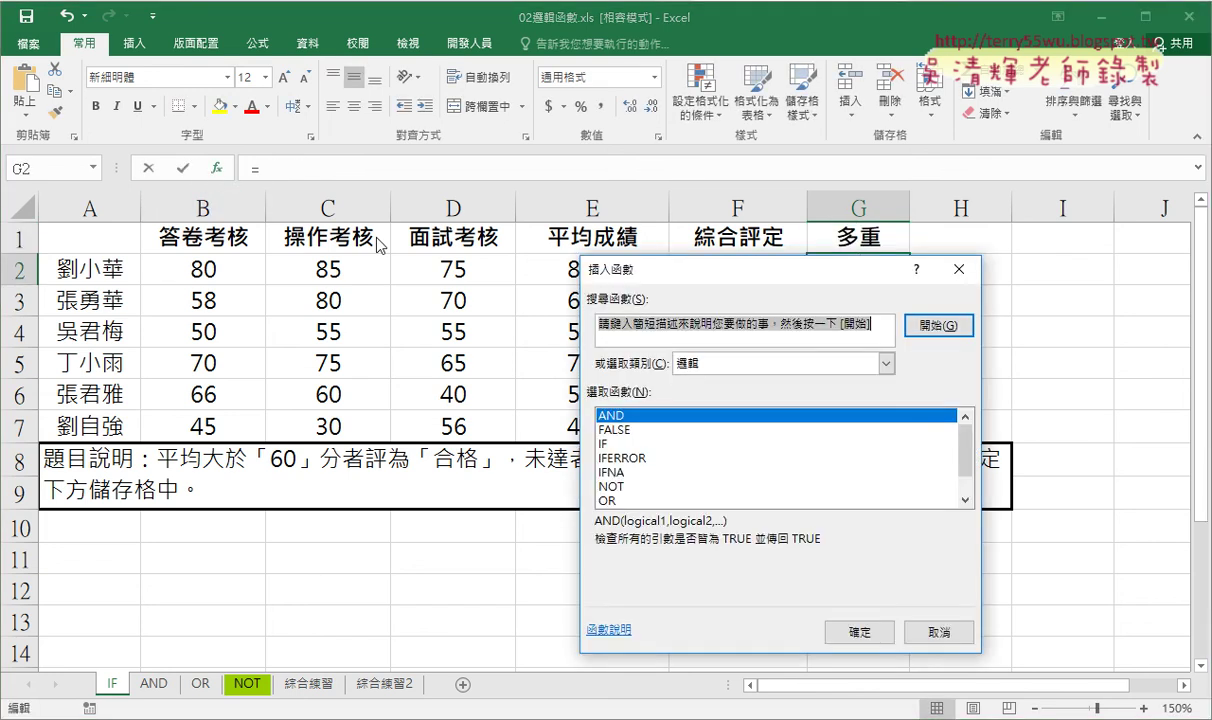
pyautogui.doubleClick(610, 443)
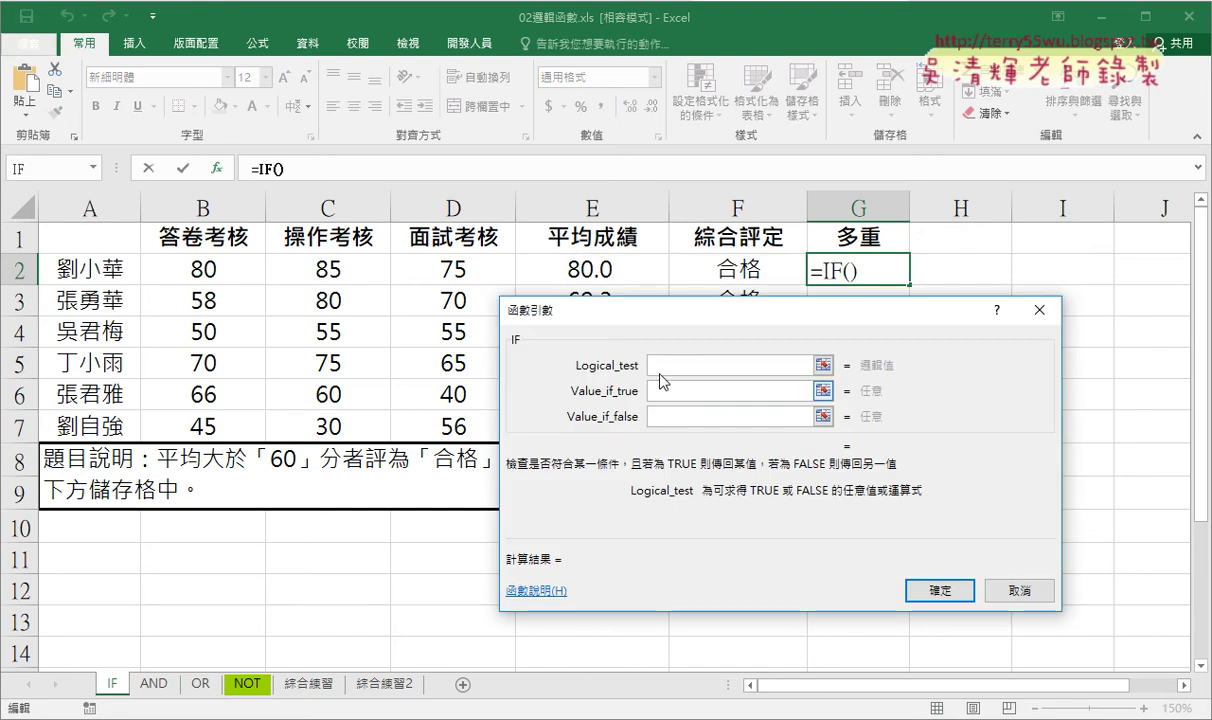
pyautogui.moveTo(684, 318); pyautogui.dragTo(616, 360)
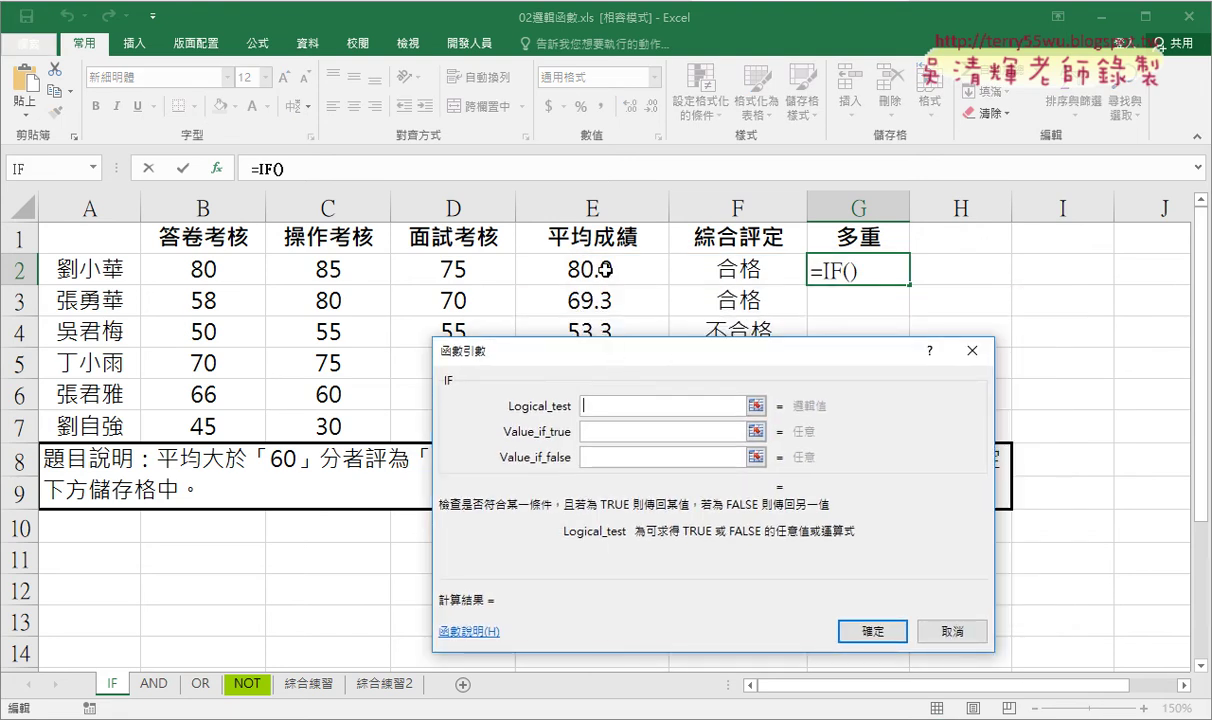
# Step: Set G2's IF test to E2>=80 with "A" as the true result
pyautogui.click(606, 269)
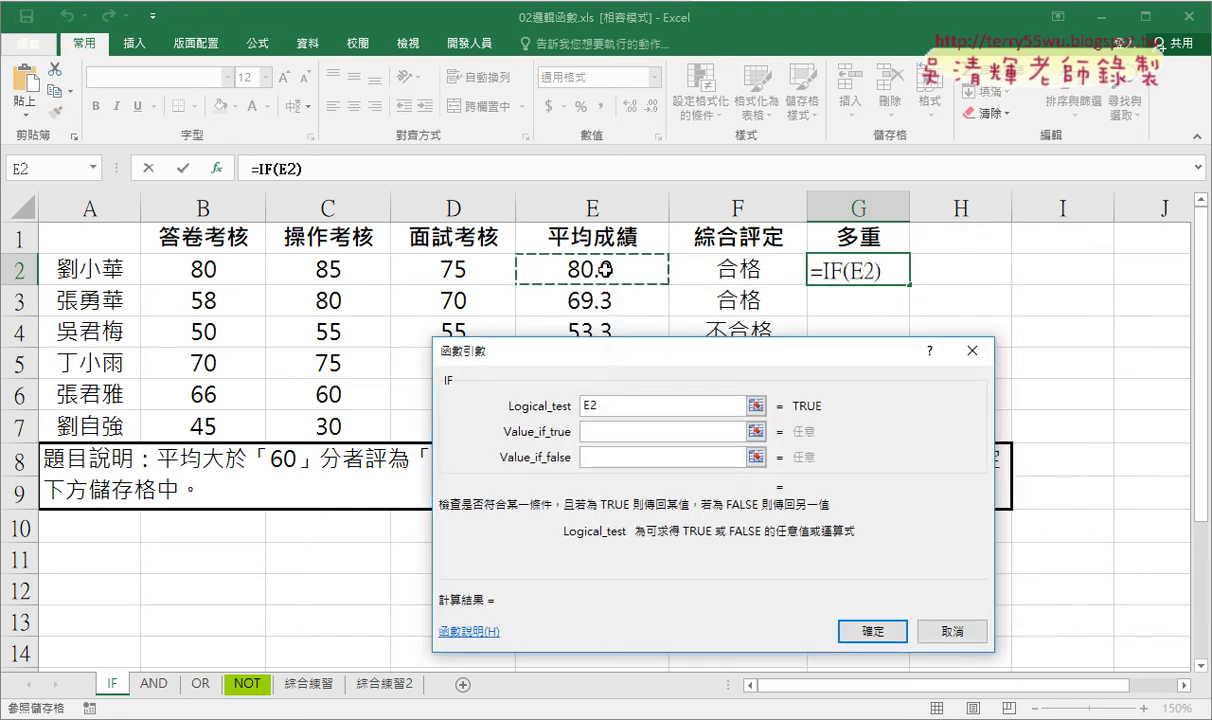
pyautogui.write('>ㄦ')
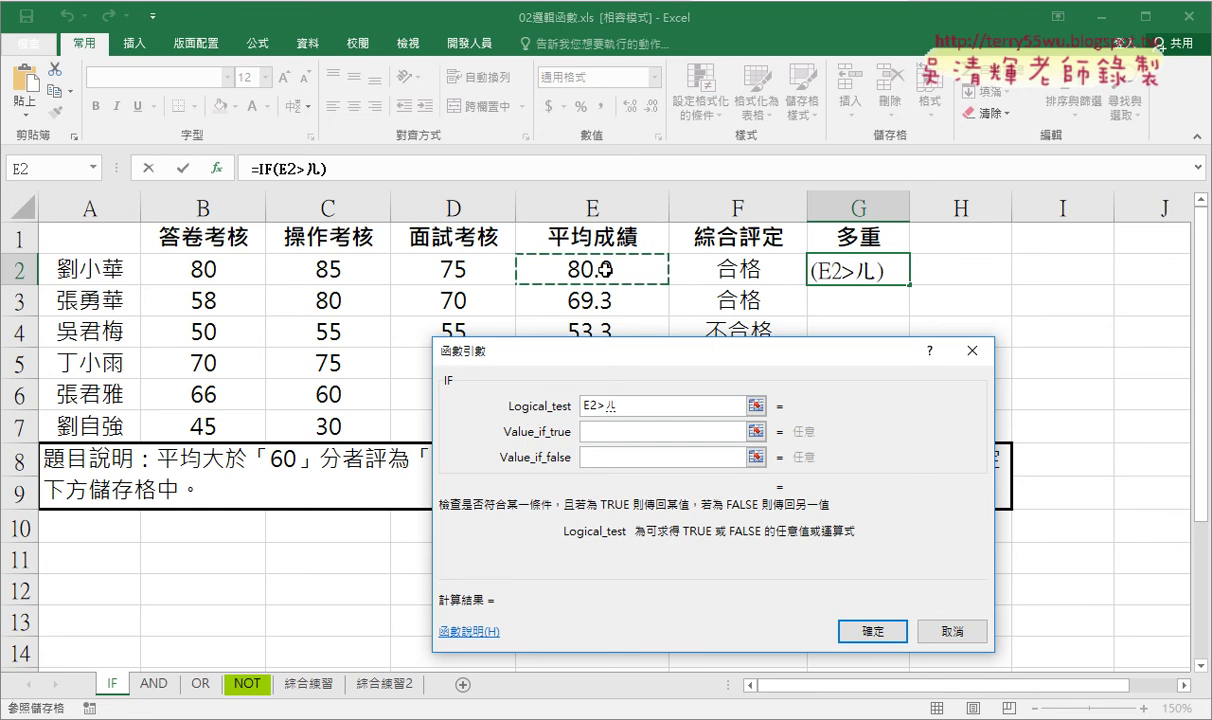
pyautogui.press('BackSpace')
pyautogui.write('=80')
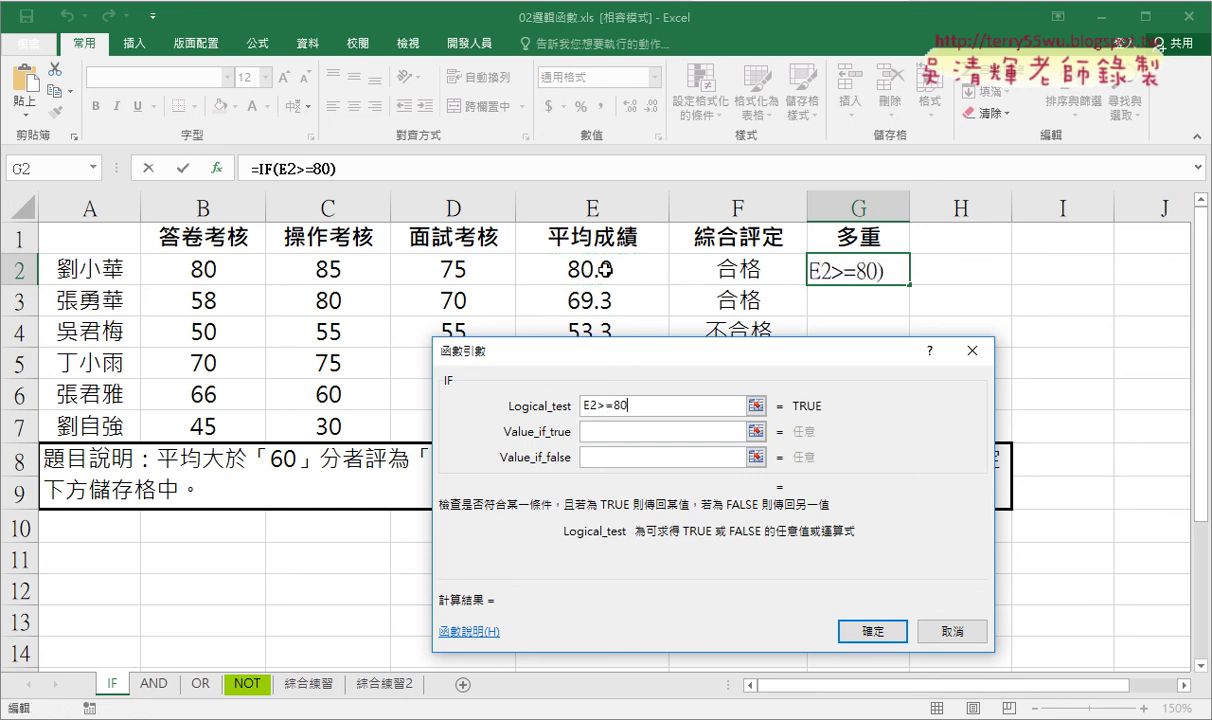
pyautogui.press('Tab')
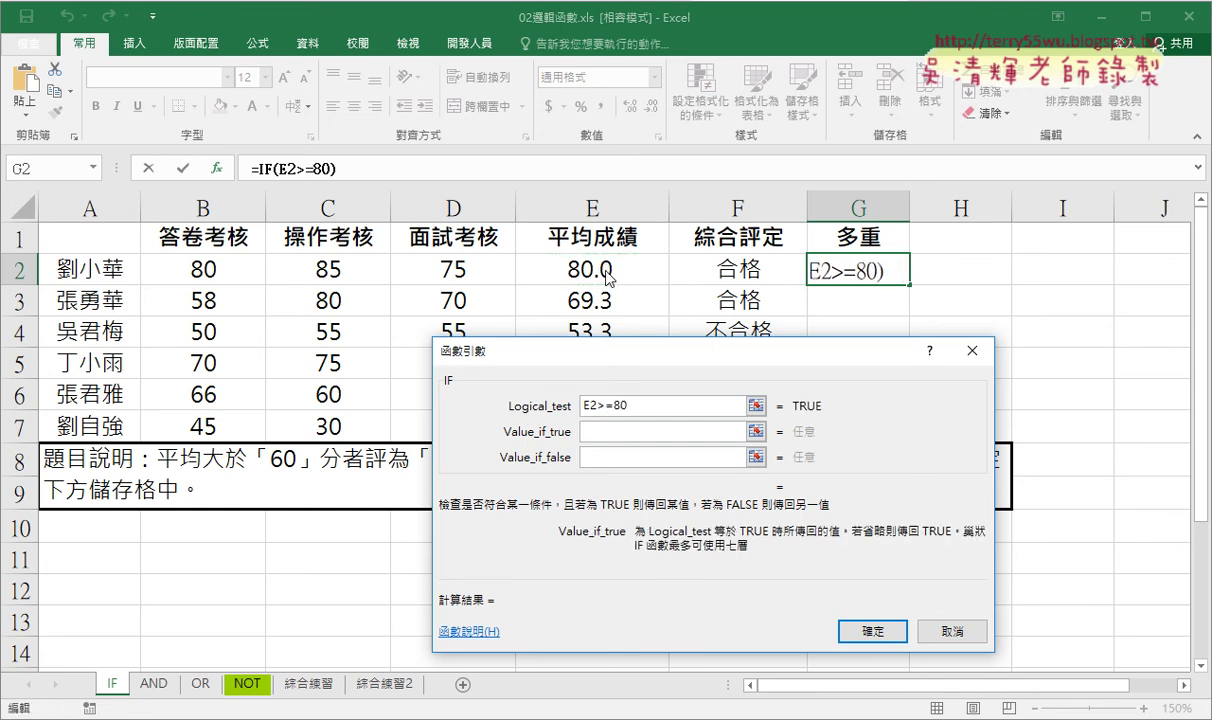
pyautogui.write('A')
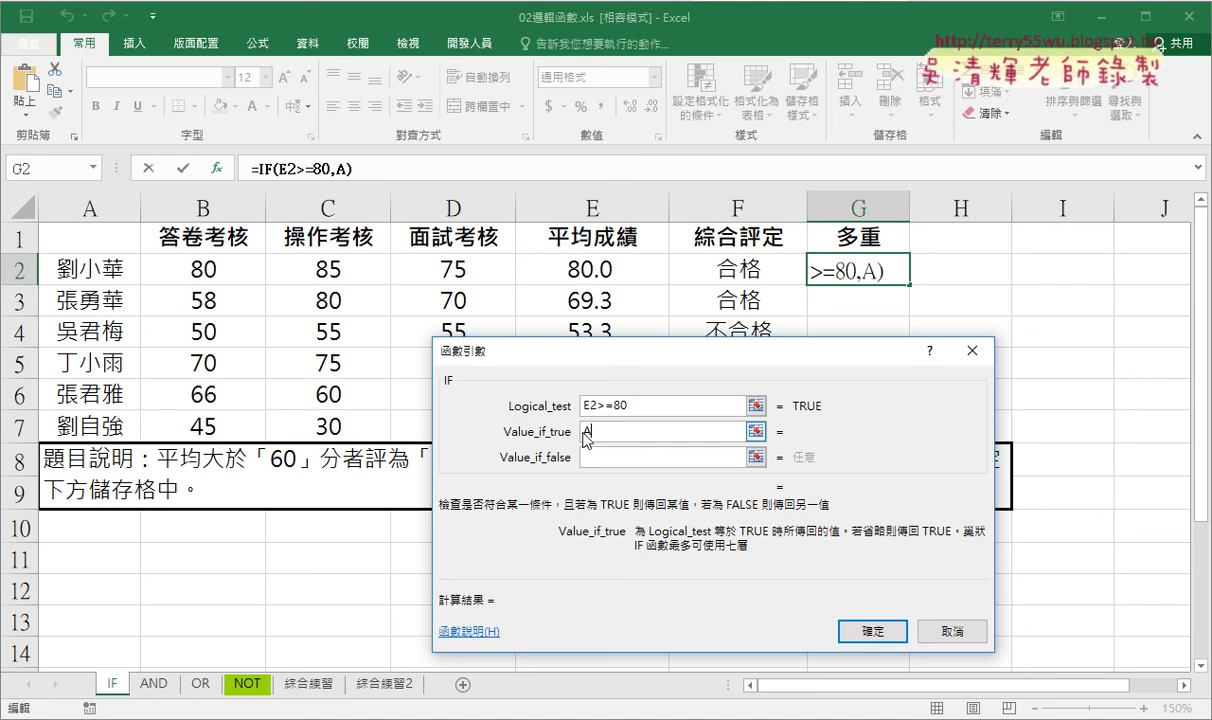
pyautogui.click(607, 457)
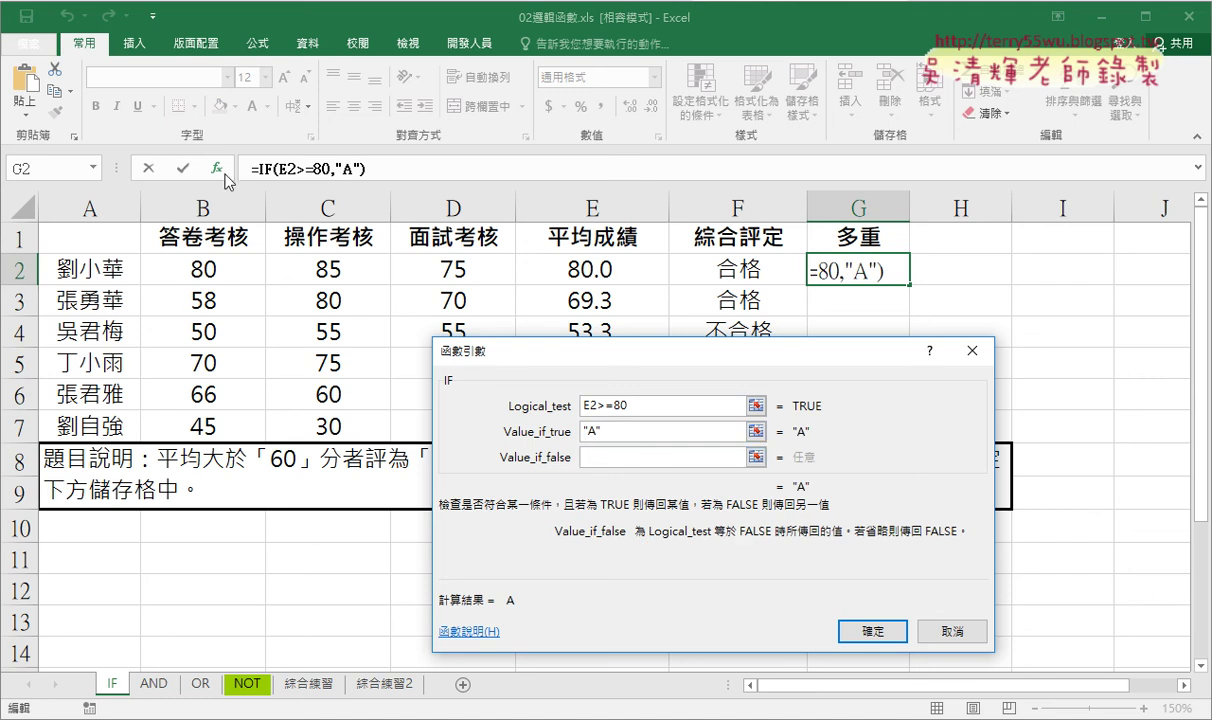
pyautogui.click(95, 170)
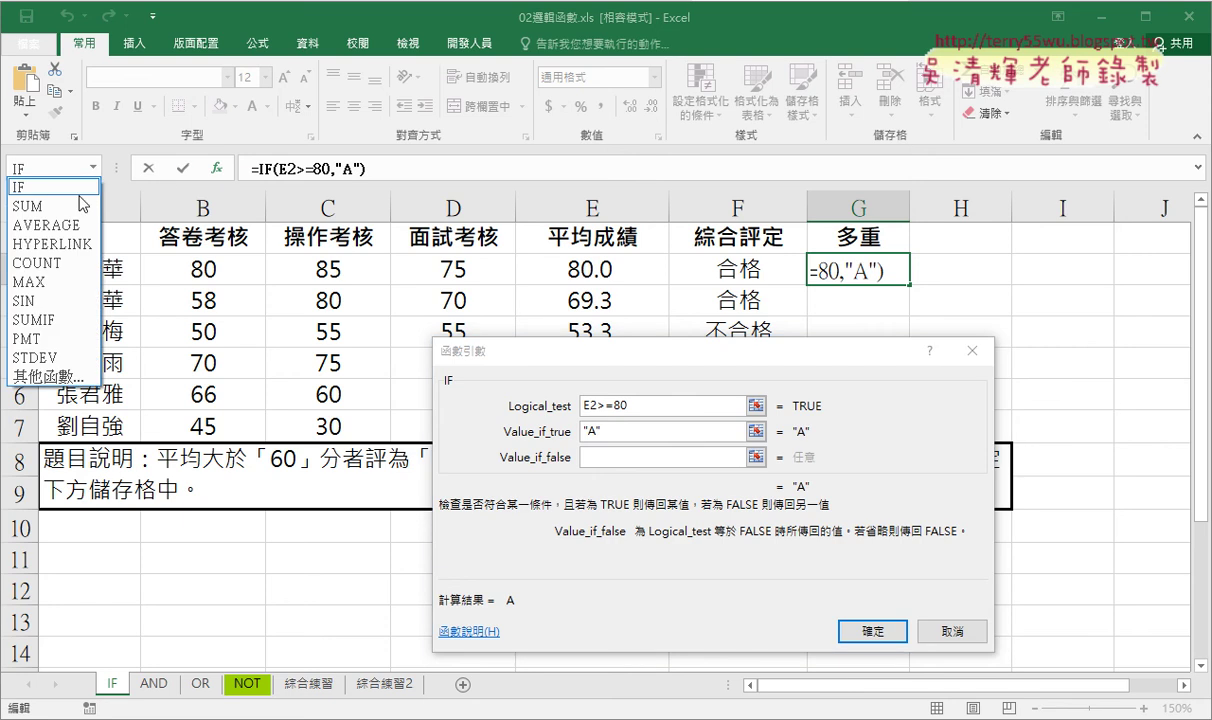
pyautogui.click(590, 462)
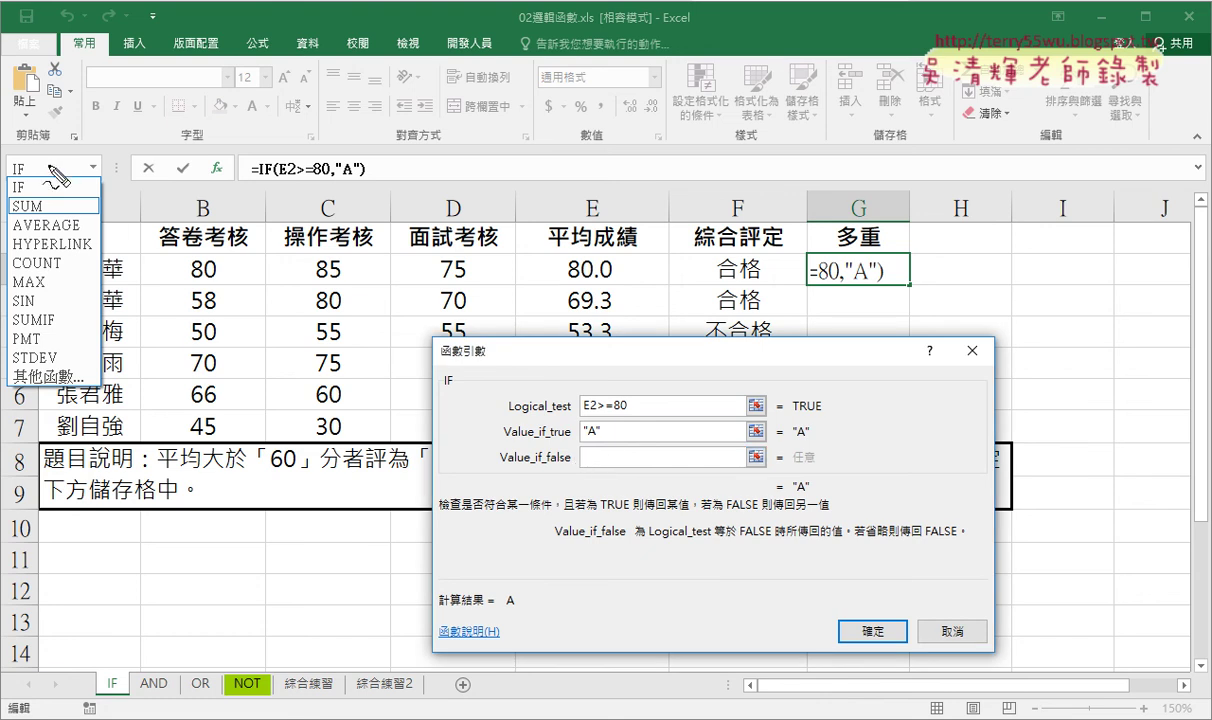
pyautogui.moveTo(22, 152)
pyautogui.mouseDown()
pyautogui.moveTo(188, 332)
pyautogui.moveTo(583, 458)
pyautogui.mouseUp()
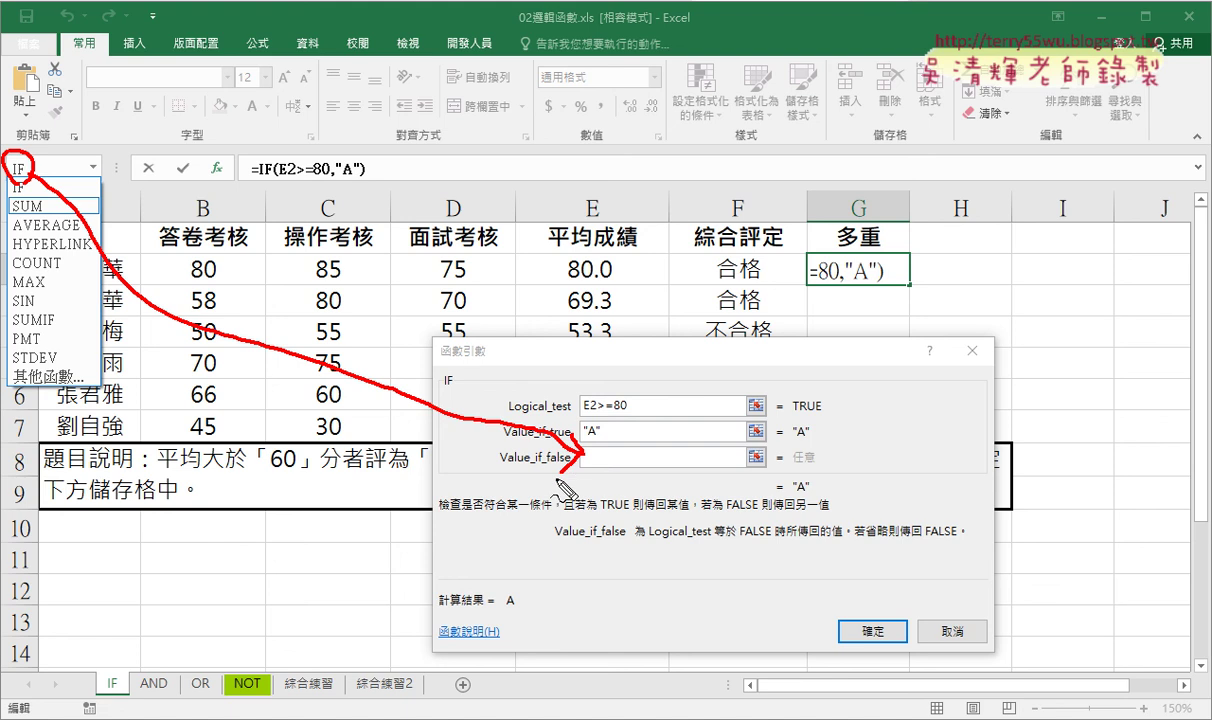
pyautogui.press('Escape')
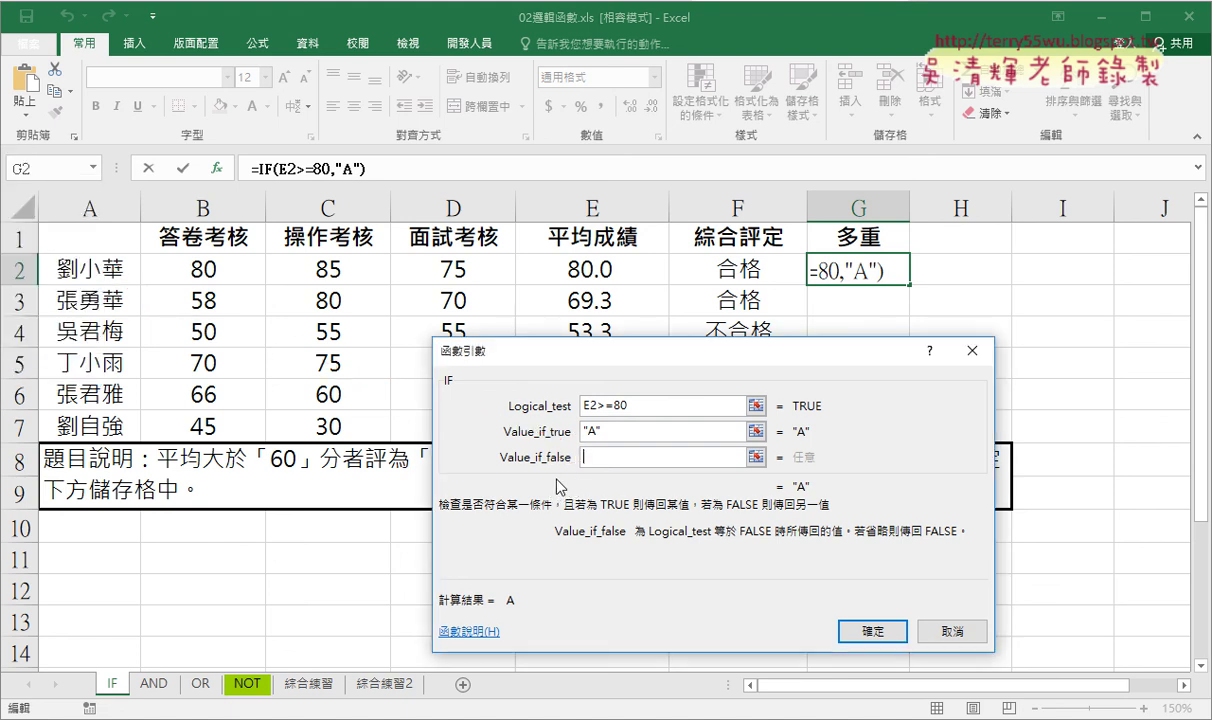
pyautogui.click(94, 168)
# Step: Nest a second IF testing E2>=70 returning "B", with a third IF in its false branch
pyautogui.click(40, 184)
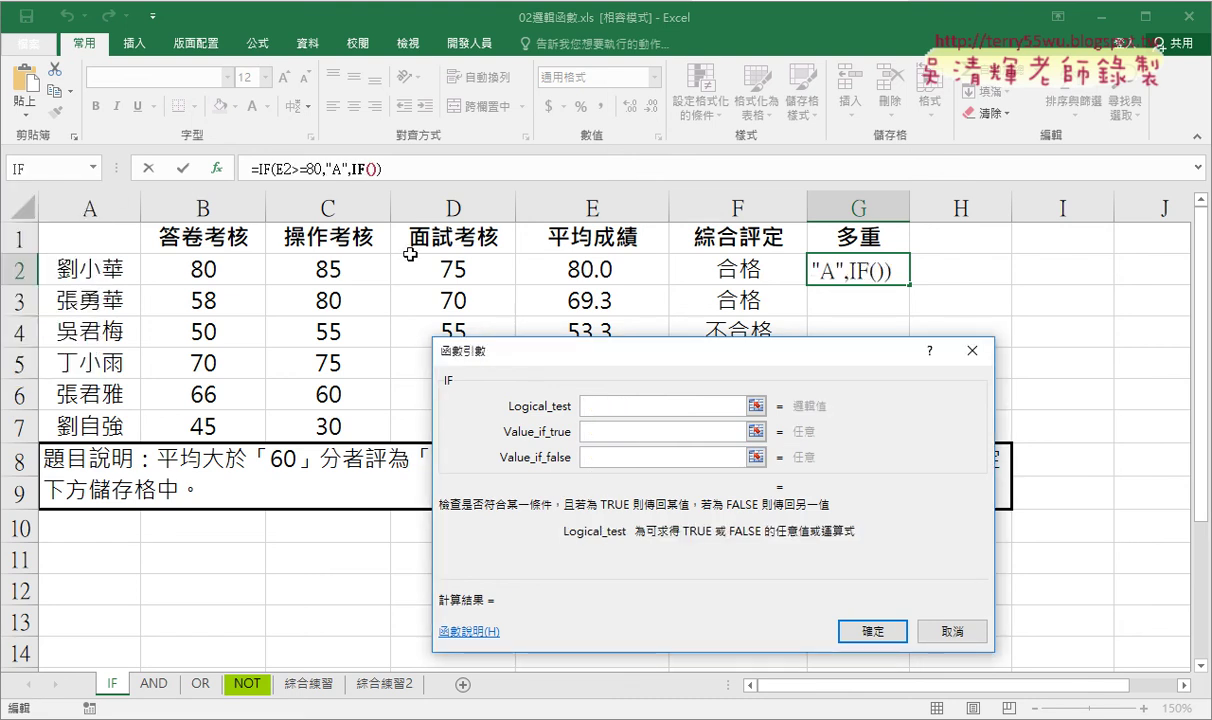
pyautogui.click(609, 270)
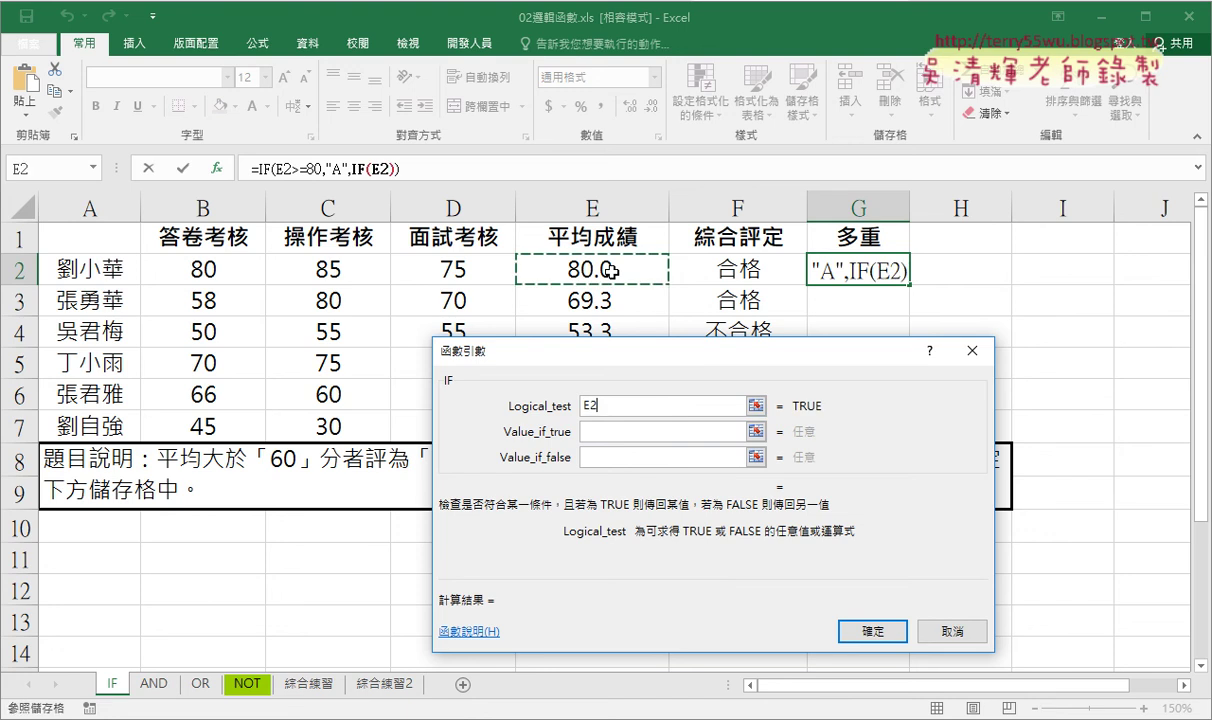
pyautogui.write('>=')
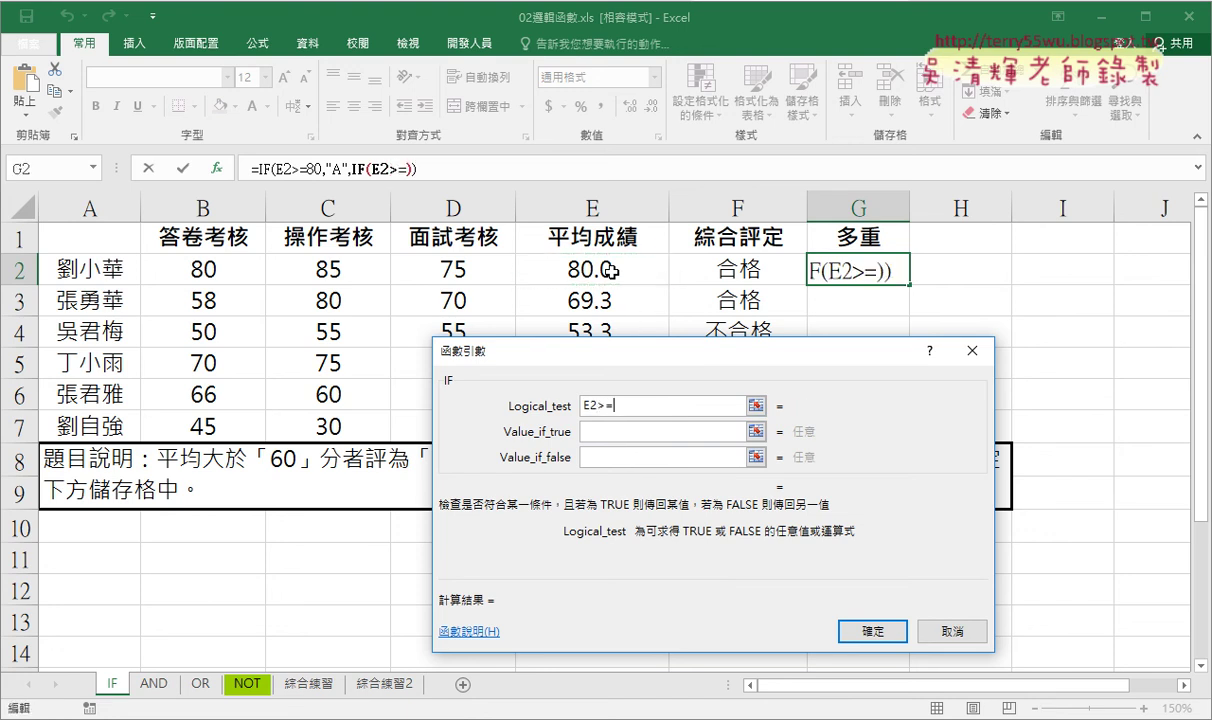
pyautogui.write('70')
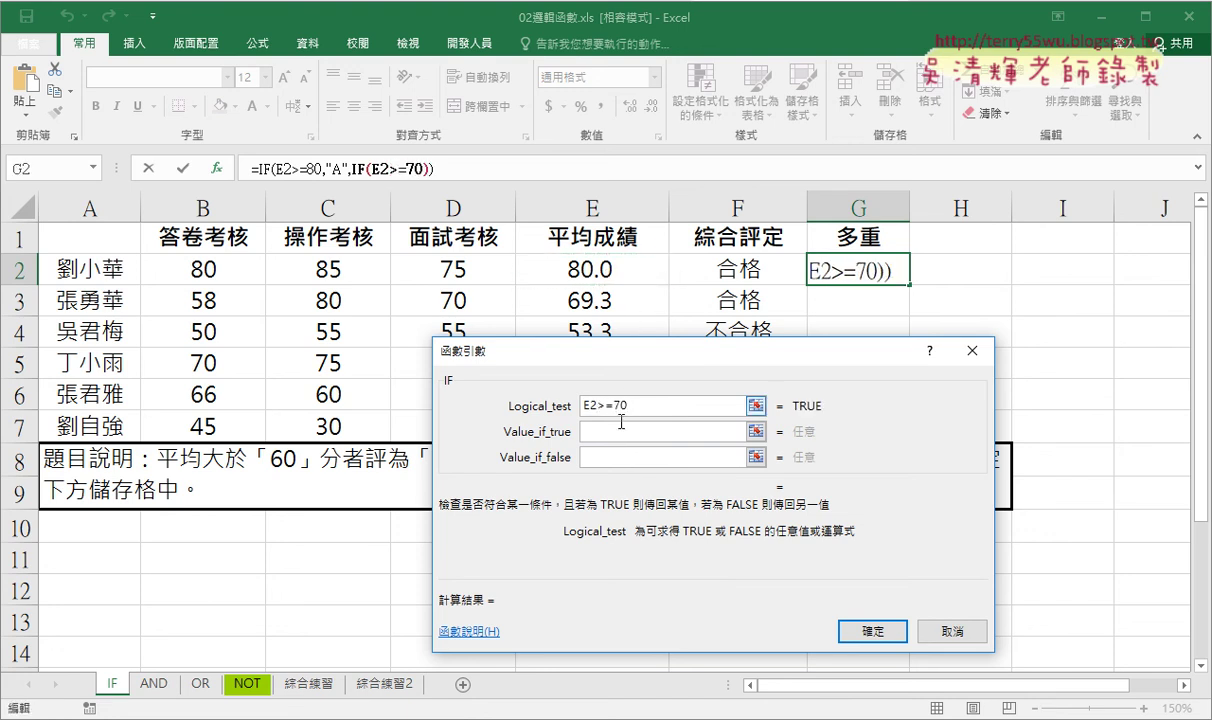
pyautogui.click(621, 429)
pyautogui.write('B')
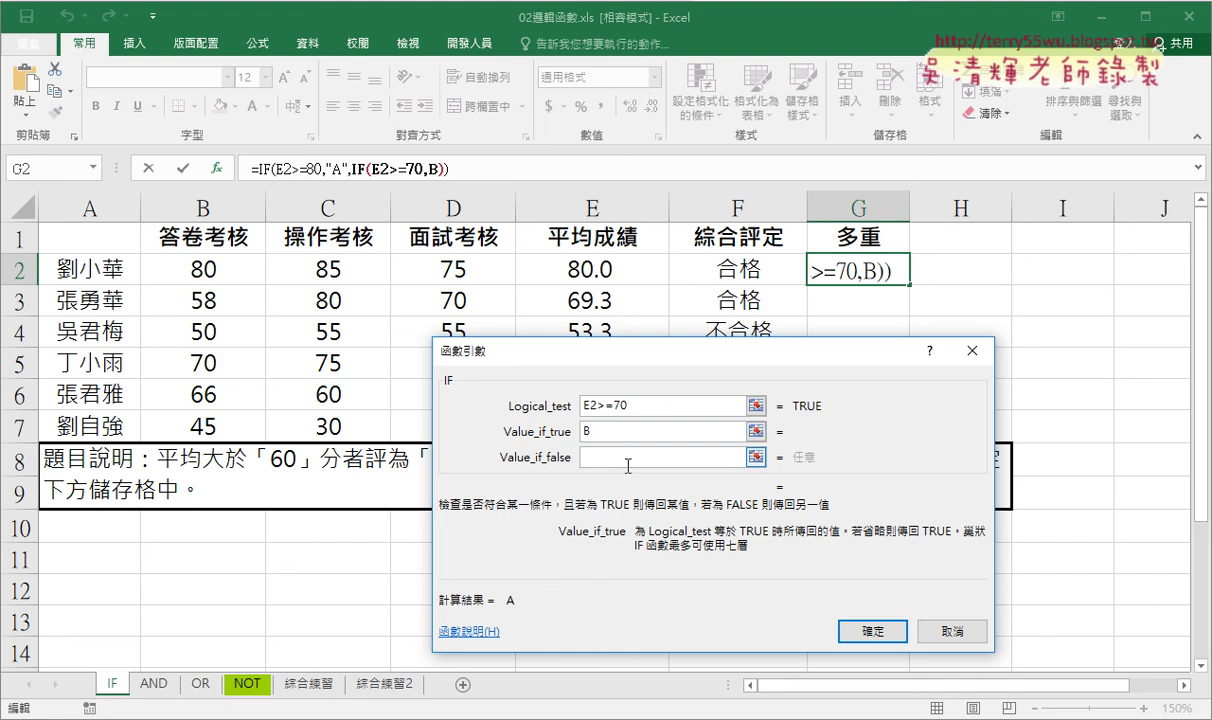
pyautogui.press('Tab')
pyautogui.click(94, 168)
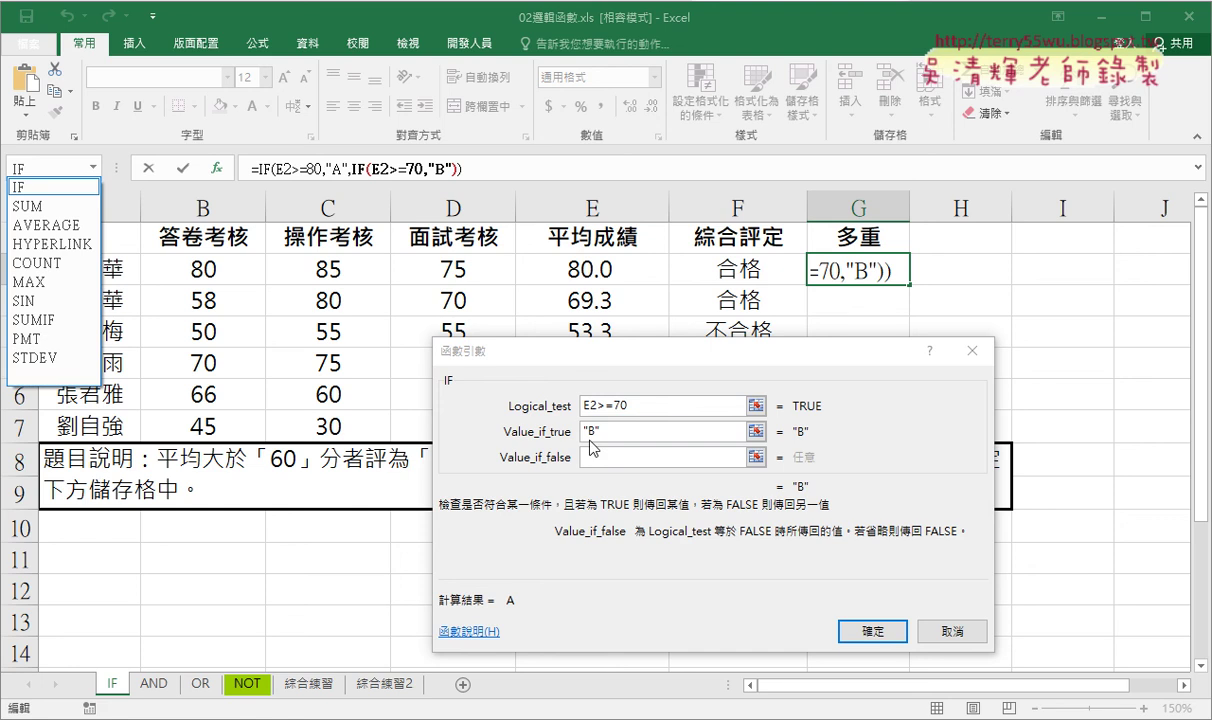
pyautogui.click(72, 188)
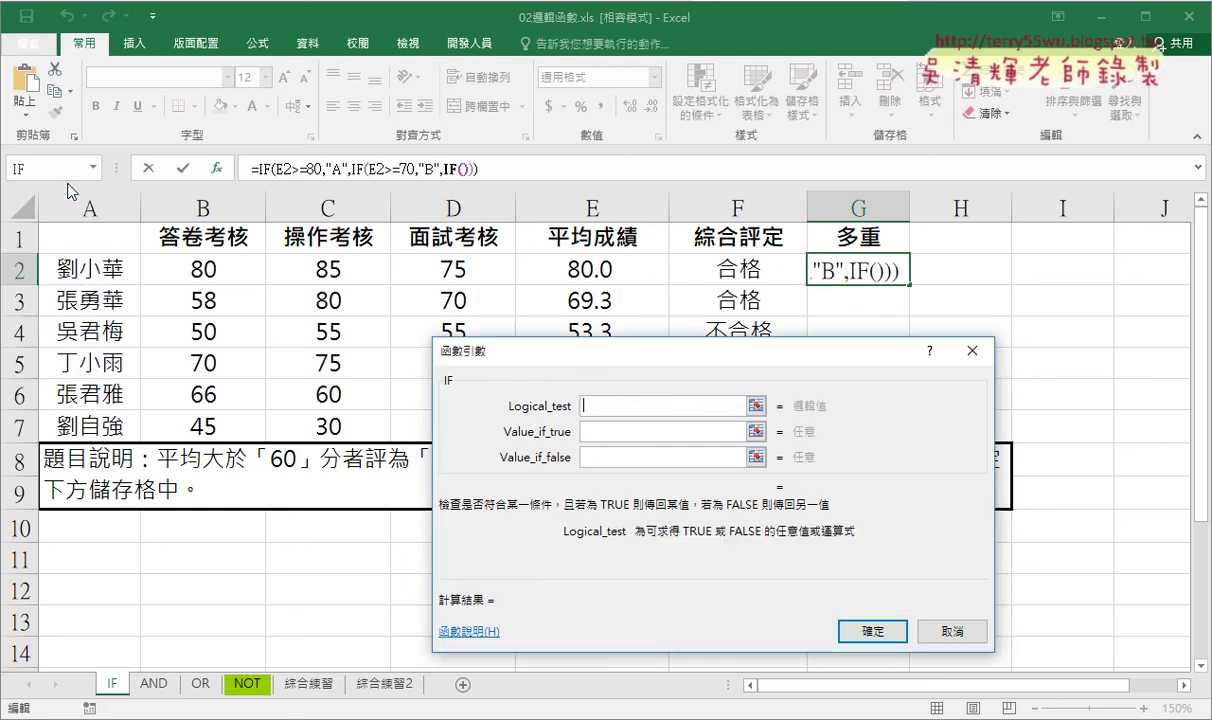
# Step: Set the innermost IF to E2>=60 returning "C", otherwise "D"
pyautogui.click(605, 270)
pyautogui.write('>=')
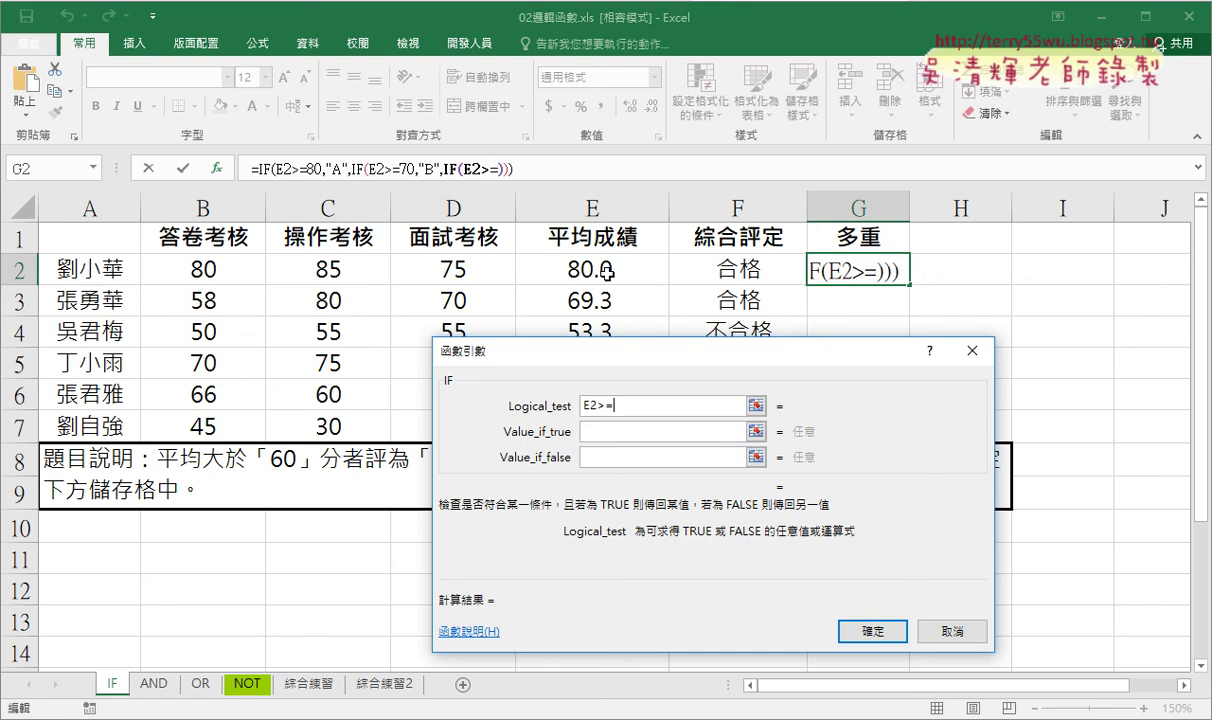
pyautogui.write('60')
pyautogui.click(629, 434)
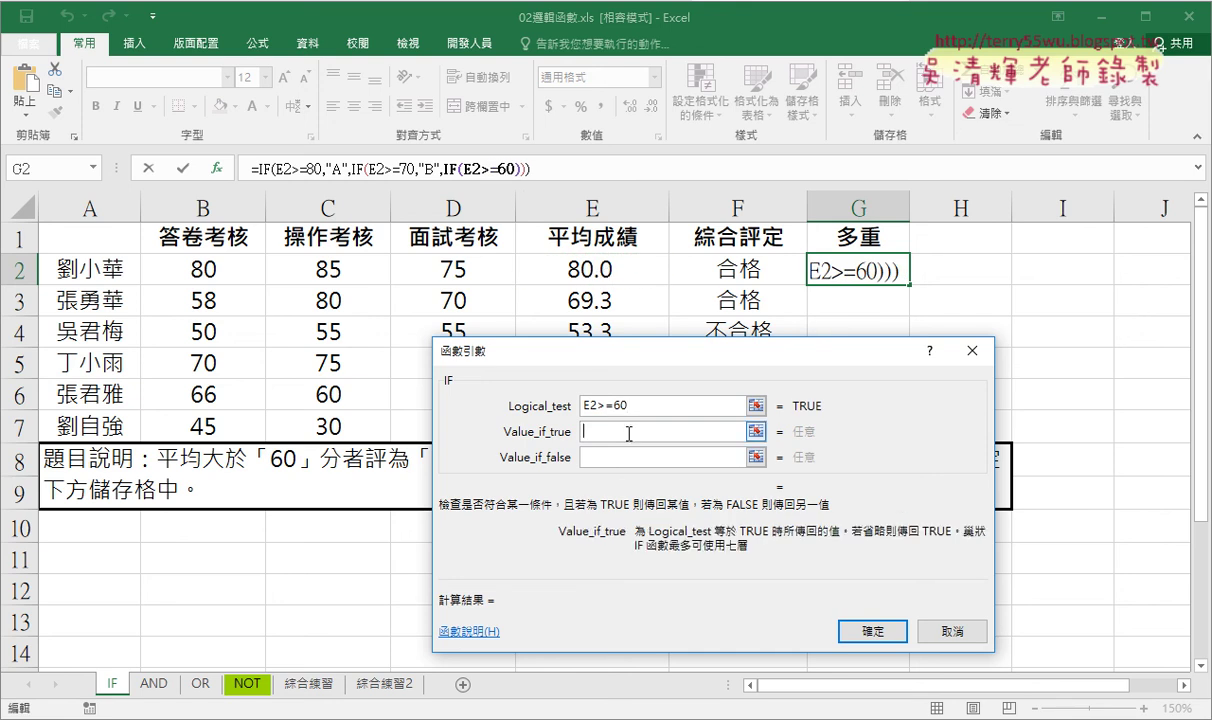
pyautogui.write('C')
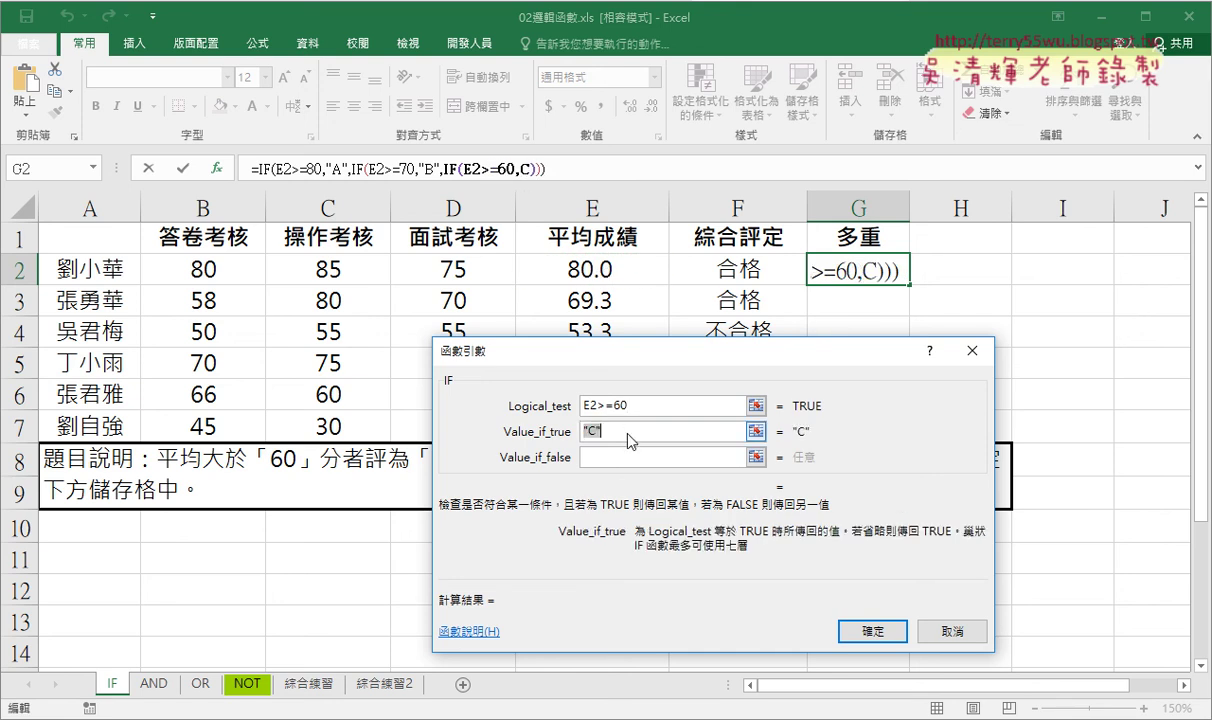
pyautogui.press('Tab')
pyautogui.write('D')
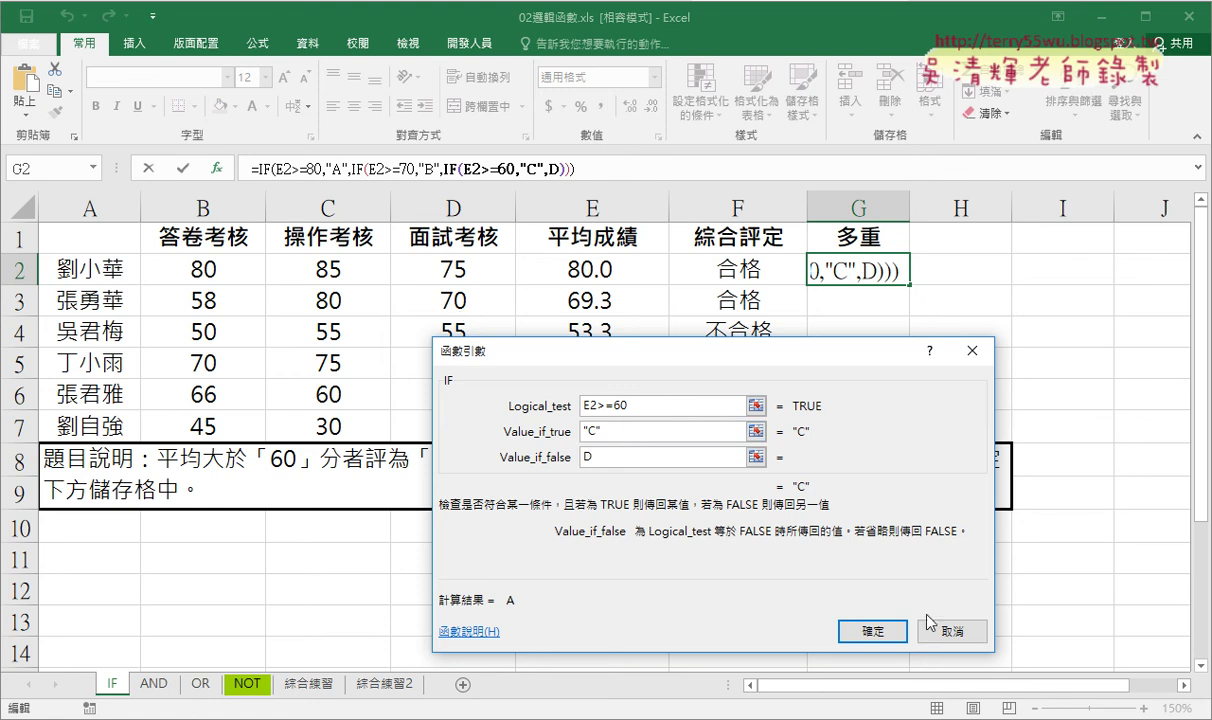
# Step: Confirm the nested grading formula and fill it down G2:G7, giving A, C, D, B, D, D
pyautogui.click(873, 631)
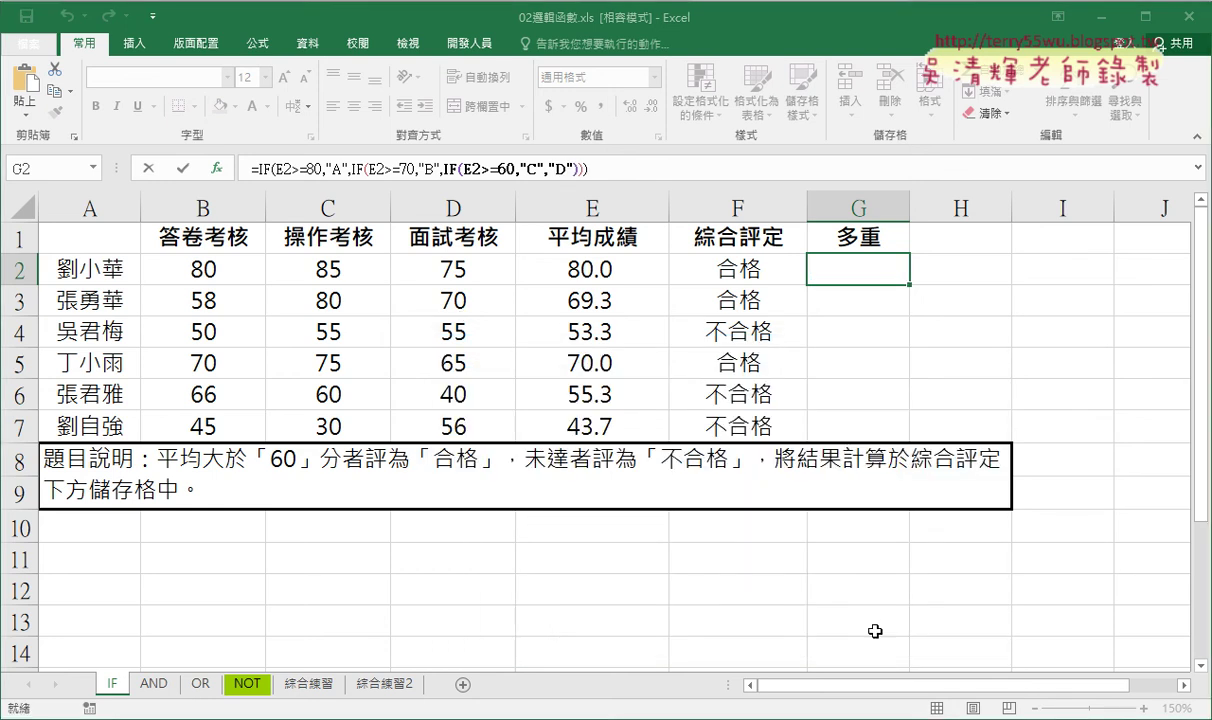
pyautogui.moveTo(909, 285); pyautogui.dragTo(909, 441)
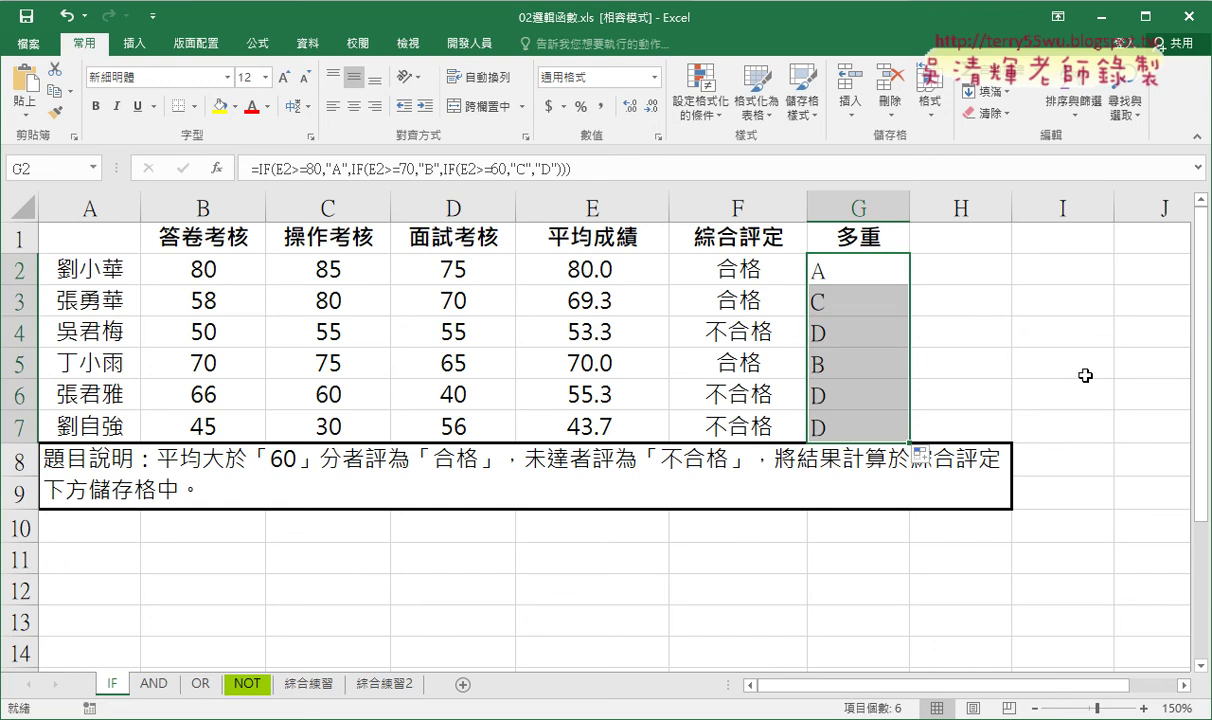
pyautogui.click(257, 168)
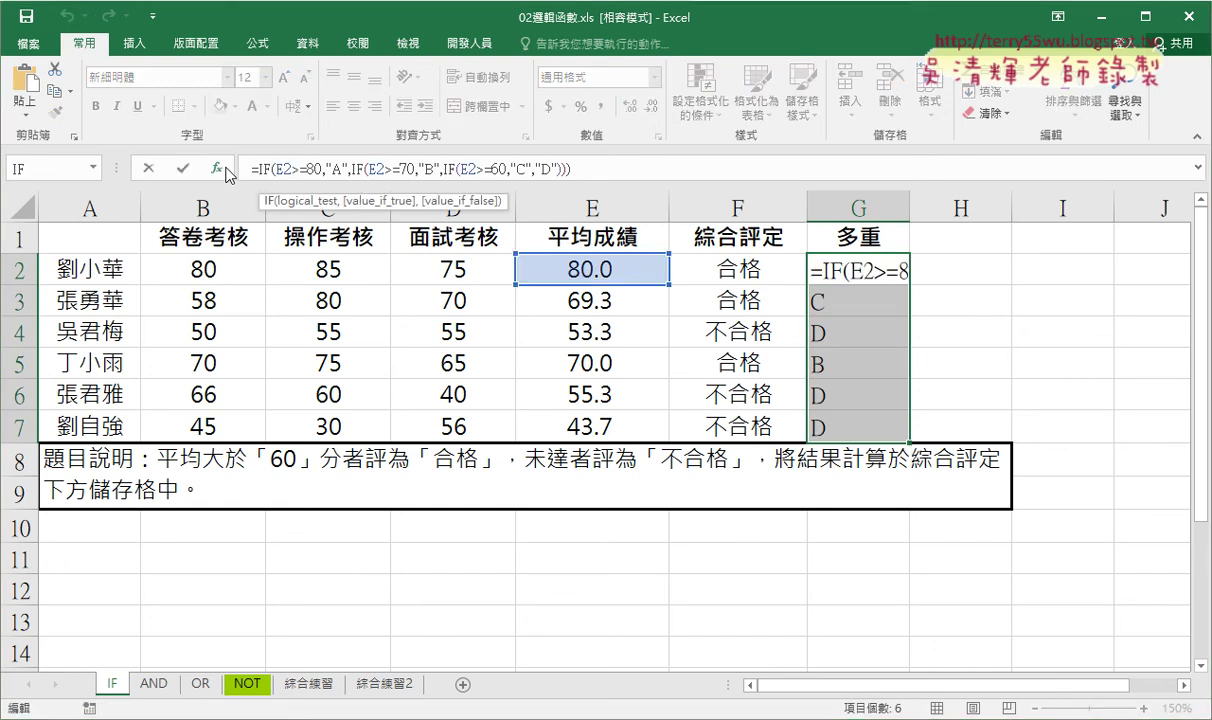
pyautogui.click(216, 168)
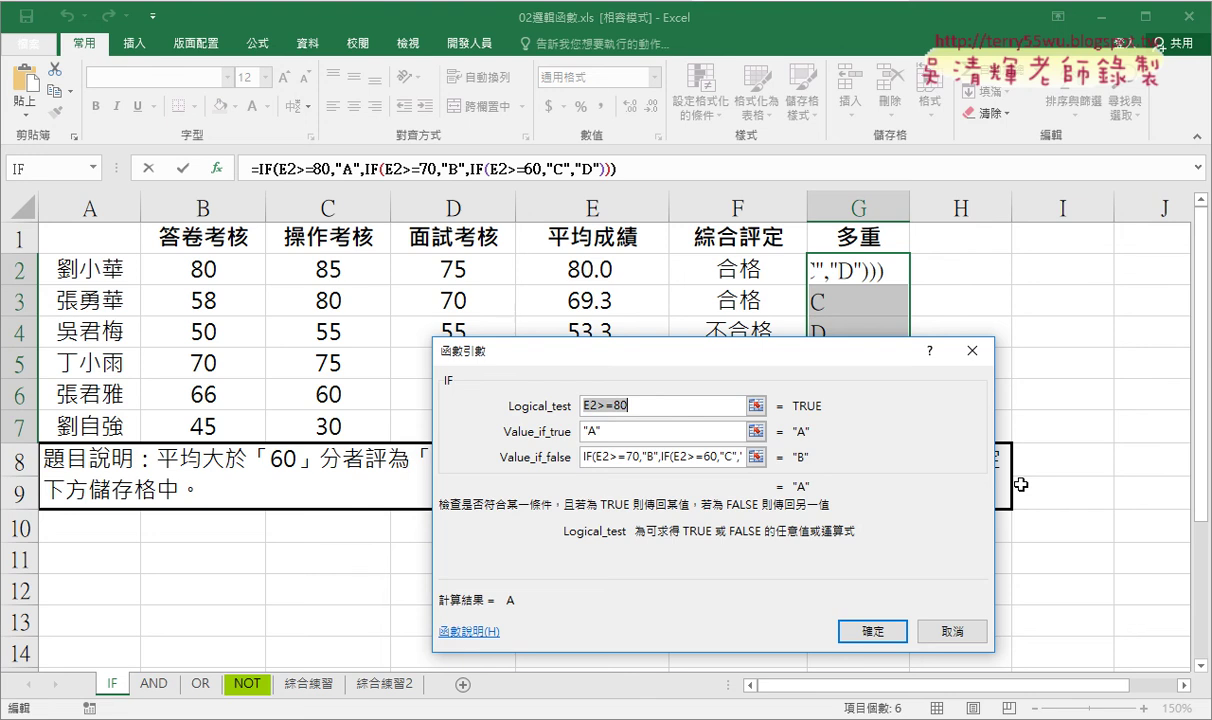
pyautogui.moveTo(58, 142)
pyautogui.mouseDown()
pyautogui.moveTo(88, 182)
pyautogui.moveTo(238, 171)
pyautogui.moveTo(232, 188)
pyautogui.moveTo(614, 186)
pyautogui.mouseUp()
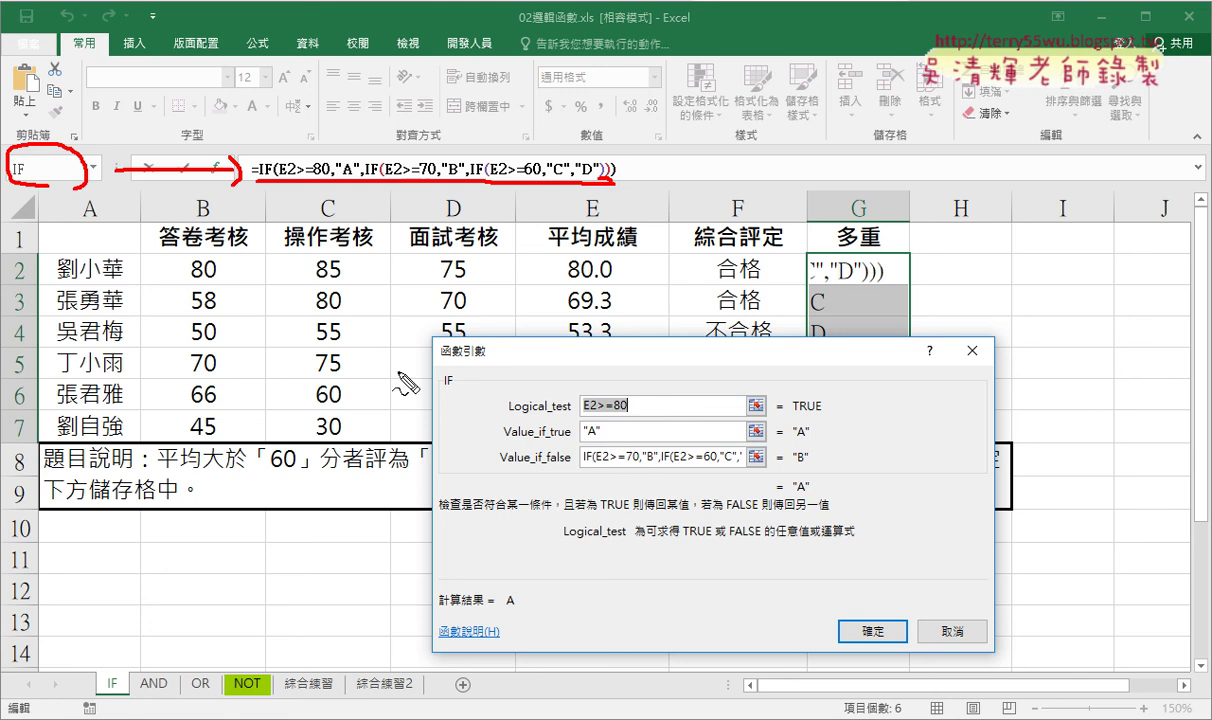
pyautogui.moveTo(512, 364); pyautogui.dragTo(478, 407)
pyautogui.moveTo(469, 377); pyautogui.dragTo(507, 403)
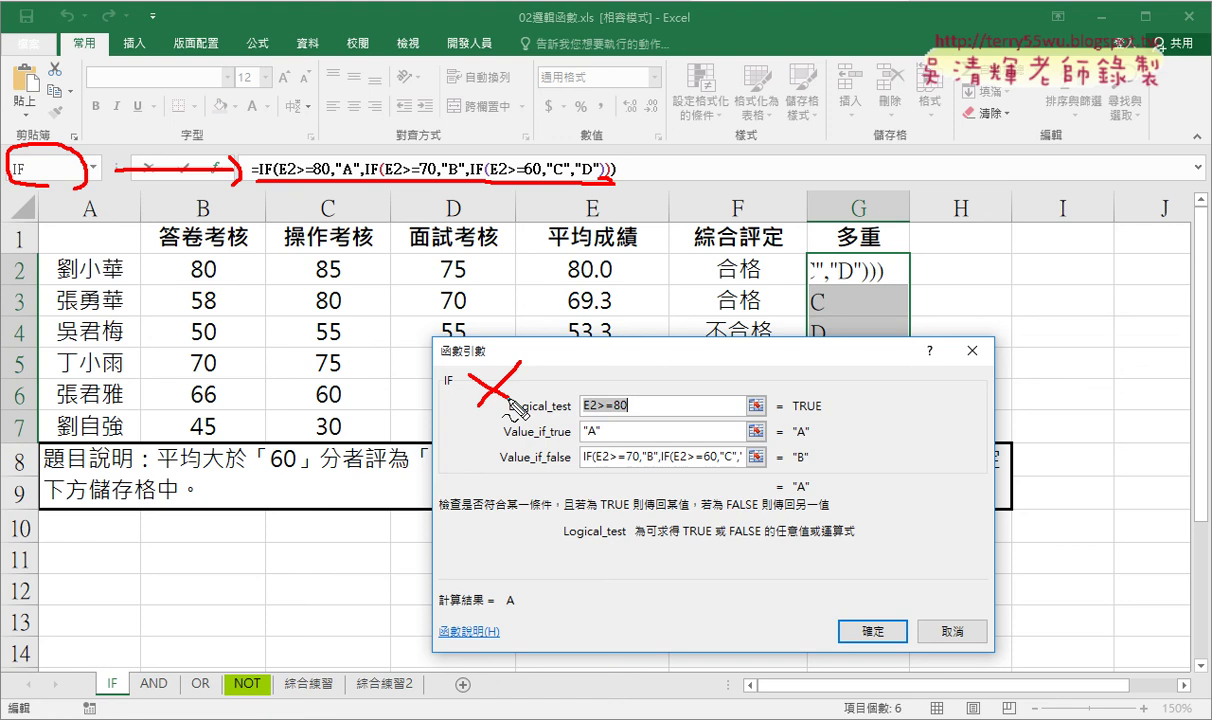
pyautogui.moveTo(456, 298)
pyautogui.mouseDown()
pyautogui.moveTo(455, 195)
pyautogui.moveTo(478, 213)
pyautogui.mouseUp()
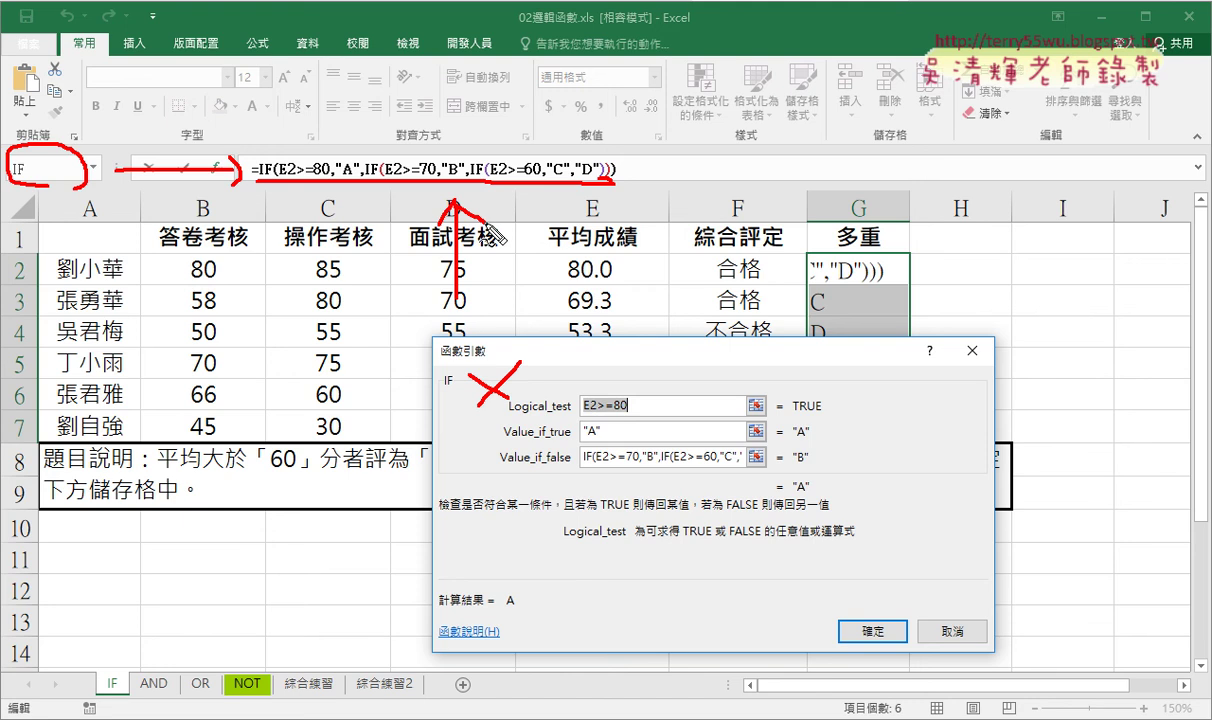
pyautogui.press('Escape')
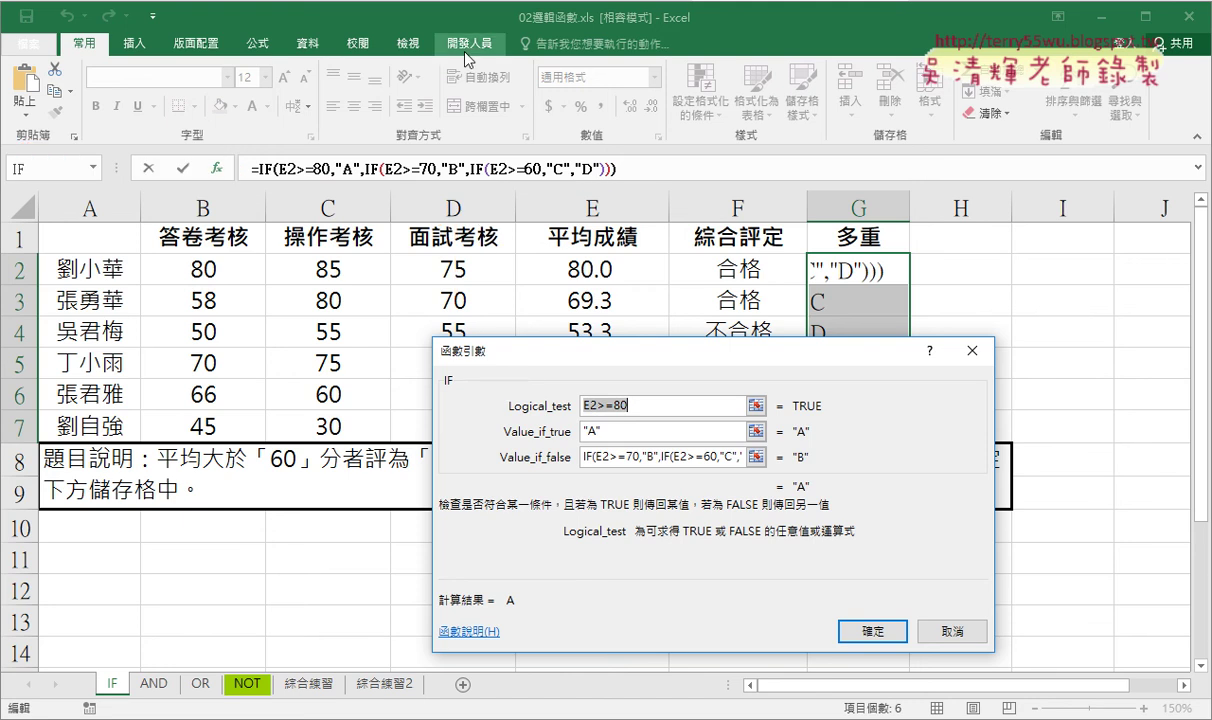
pyautogui.moveTo(812, 348); pyautogui.dragTo(591, 208)
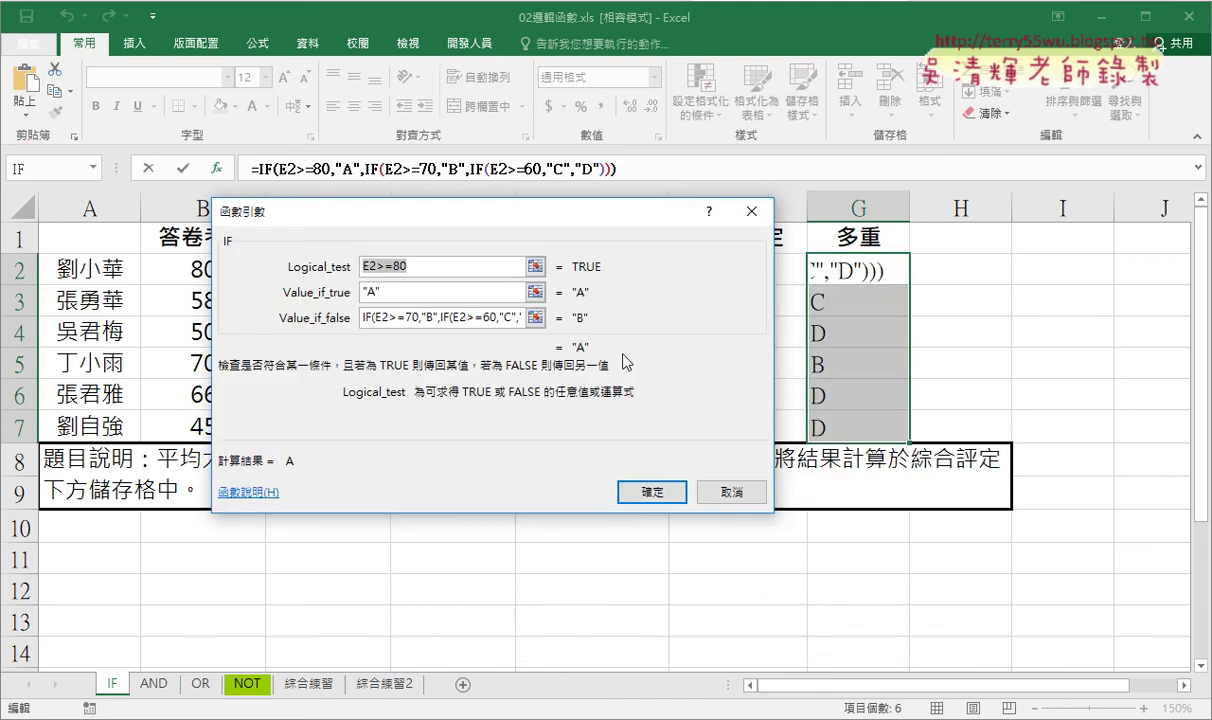
# Step: Close the arguments dialog unchanged and enter the header VBA in cell H1
pyautogui.click(744, 500)
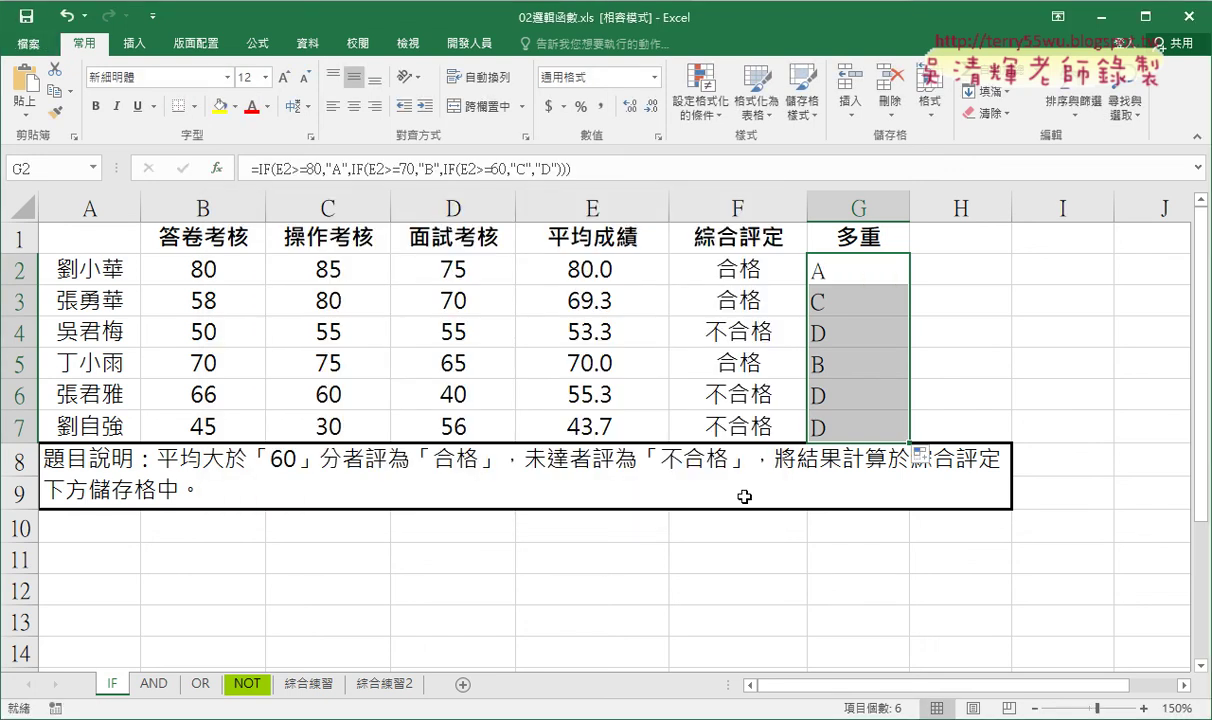
pyautogui.click(860, 270)
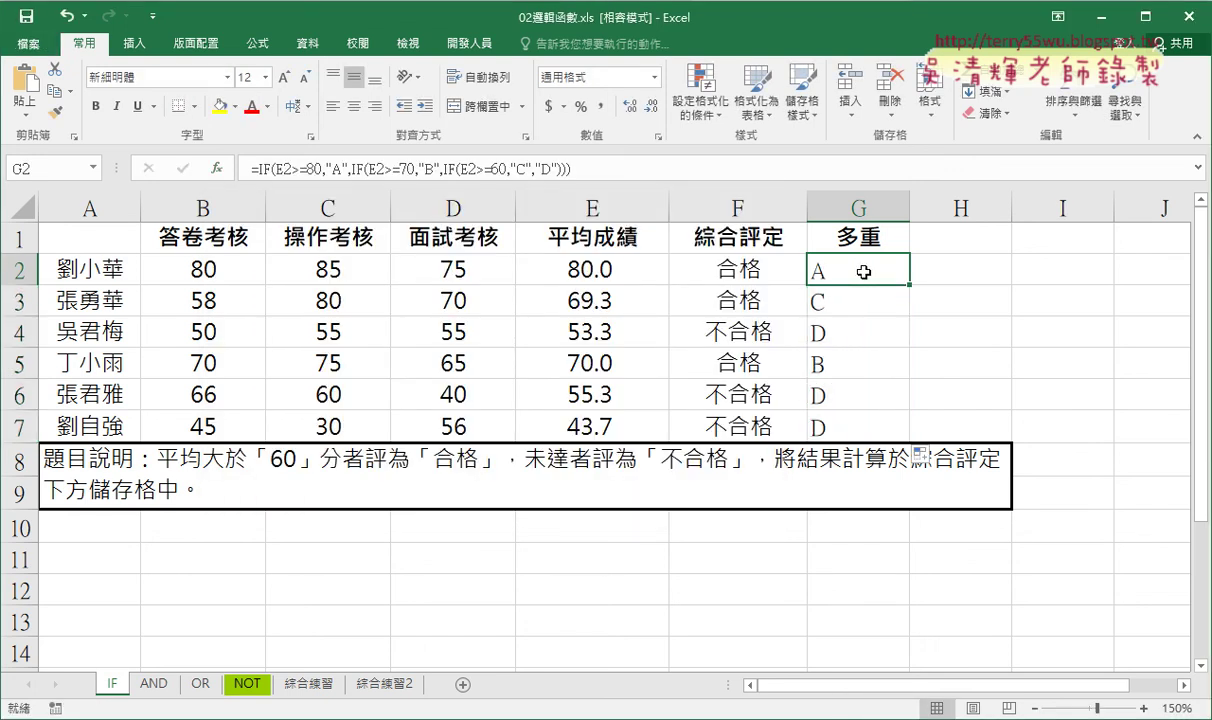
pyautogui.click(975, 239)
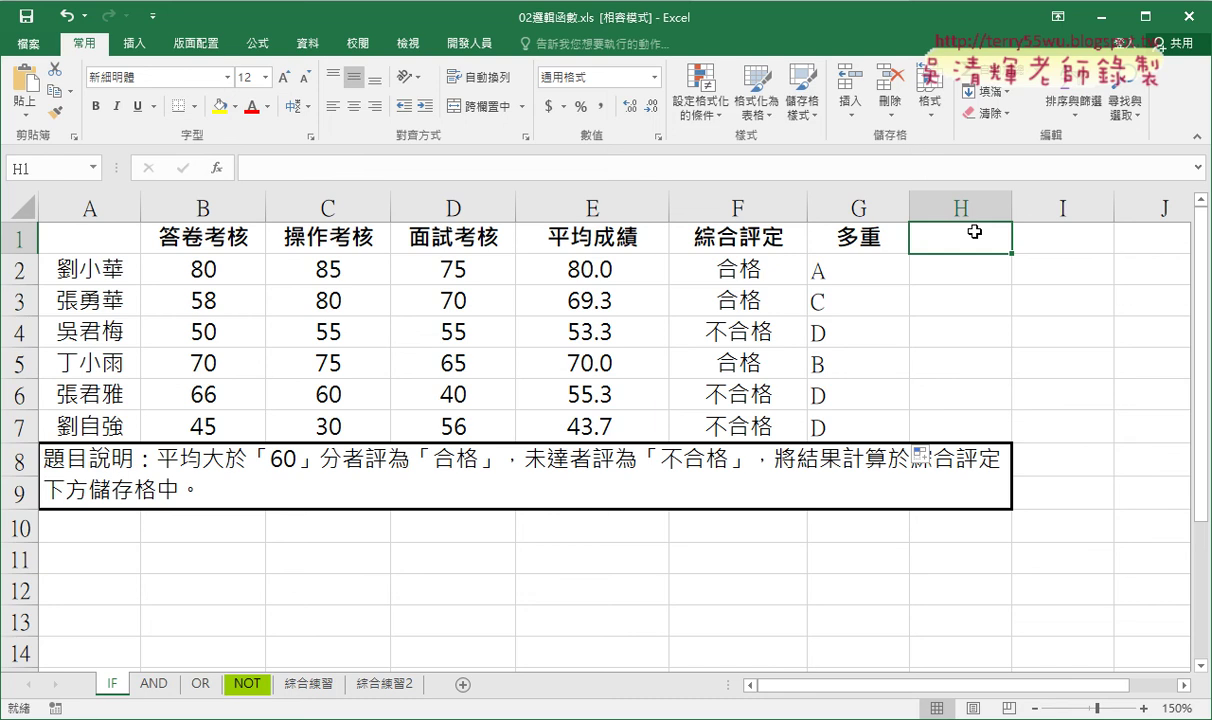
pyautogui.write('VBA')
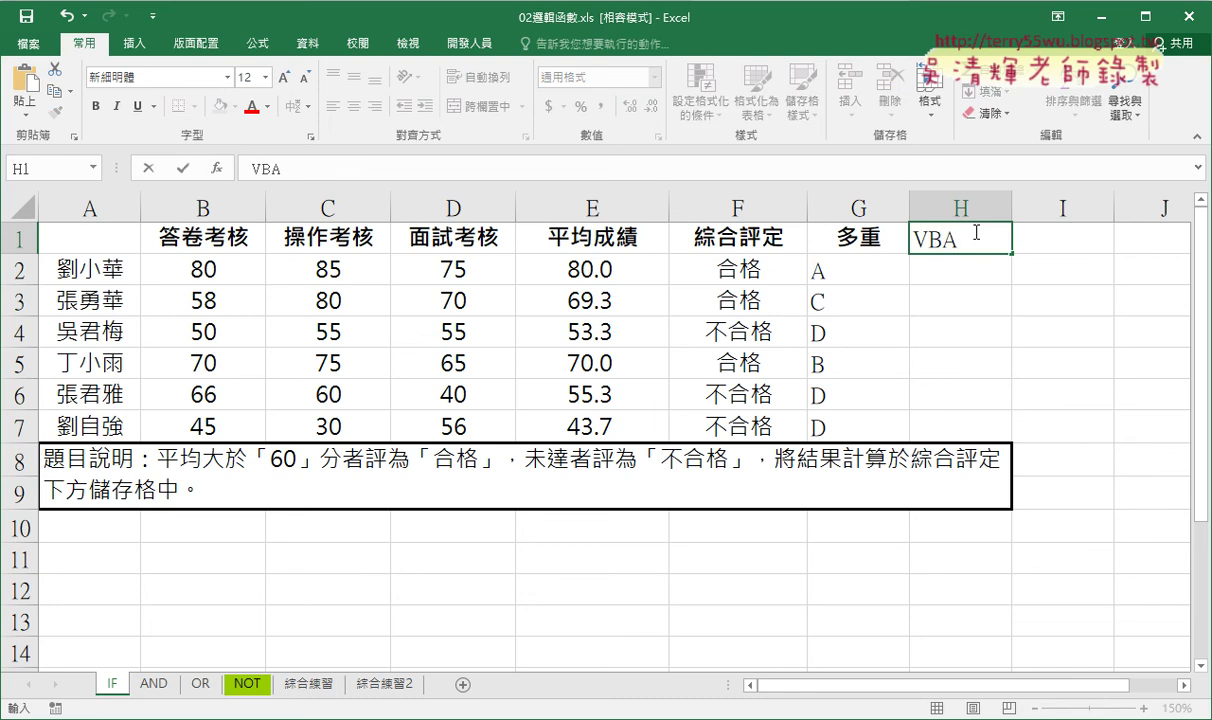
pyautogui.press('Return')
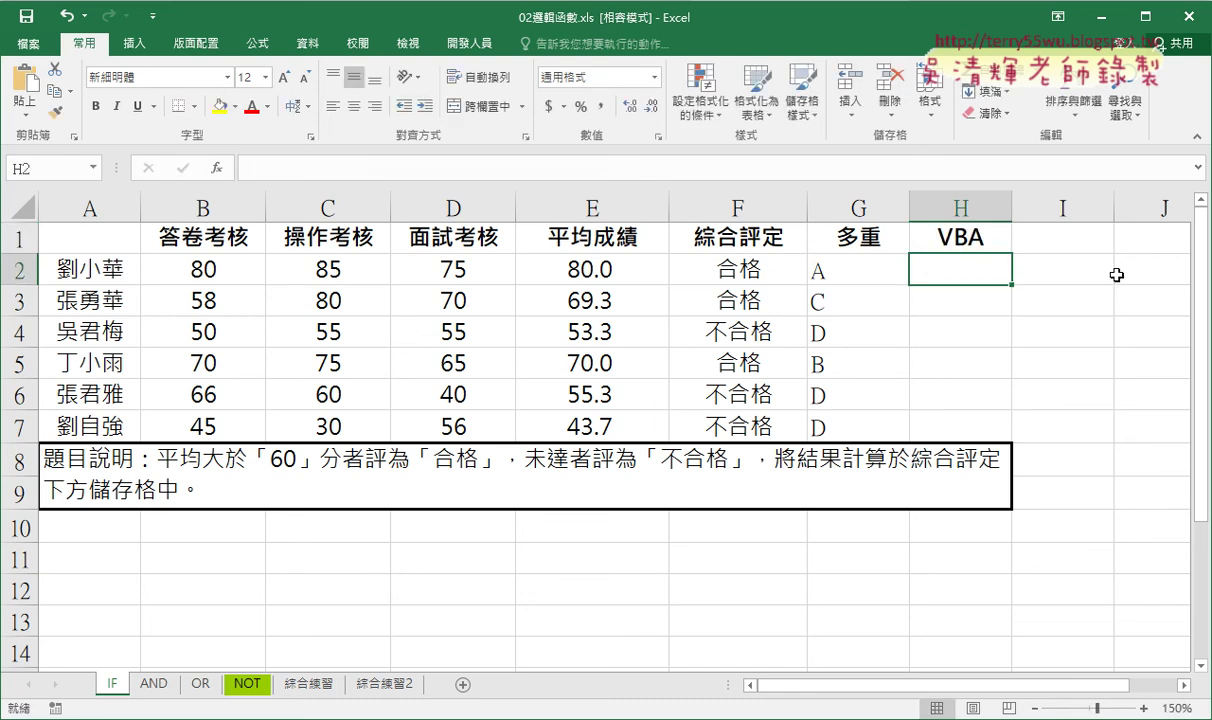
pyautogui.moveTo(977, 266)
pyautogui.mouseDown()
pyautogui.moveTo(976, 427)
pyautogui.moveTo(933, 268)
pyautogui.mouseUp()
pyautogui.click(871, 272)
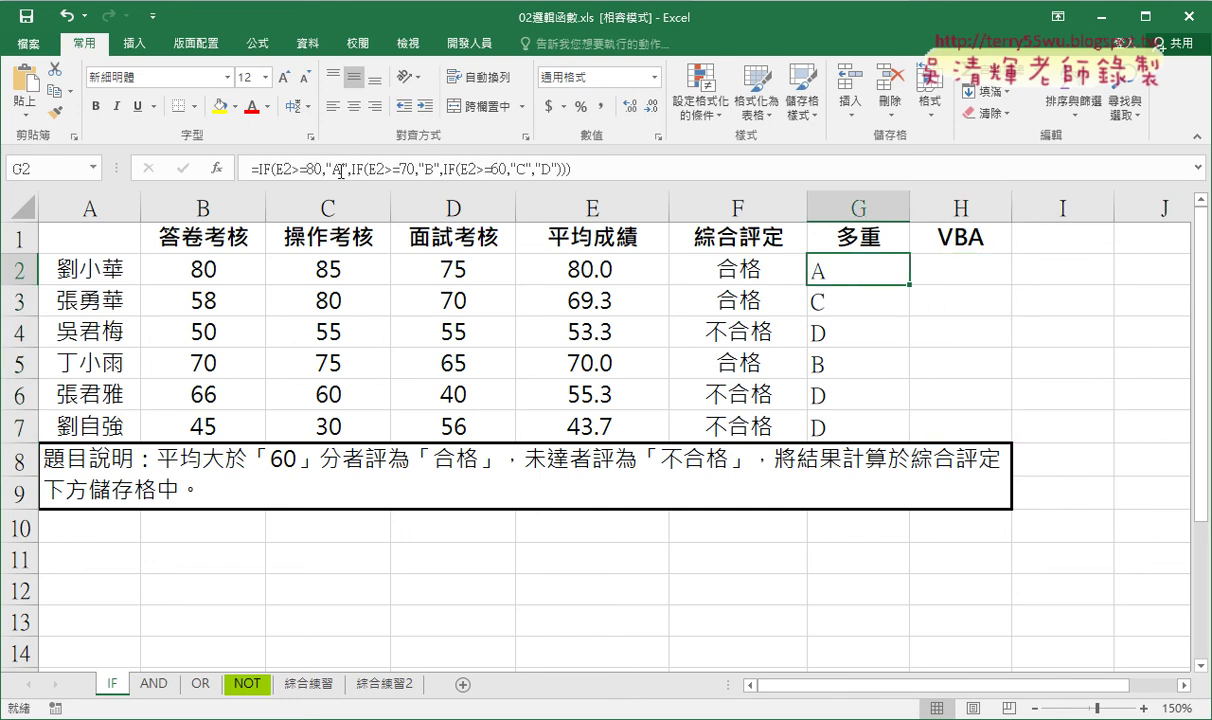
pyautogui.click(965, 271)
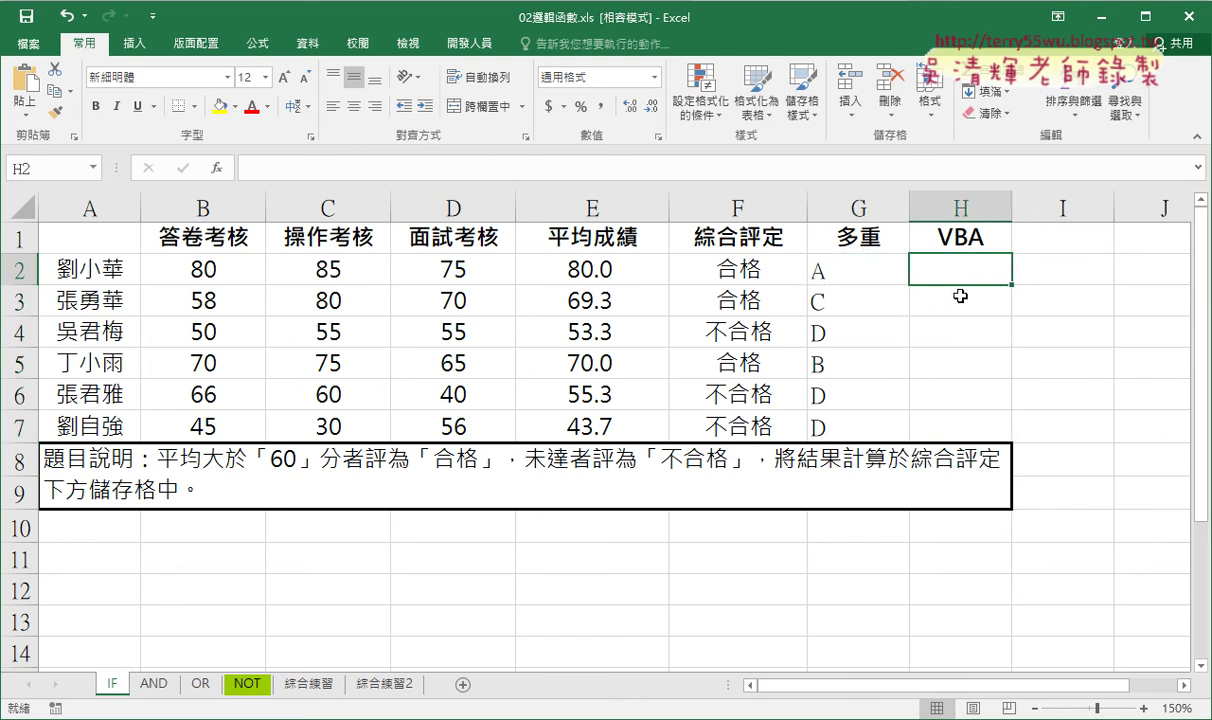
pyautogui.click(845, 276)
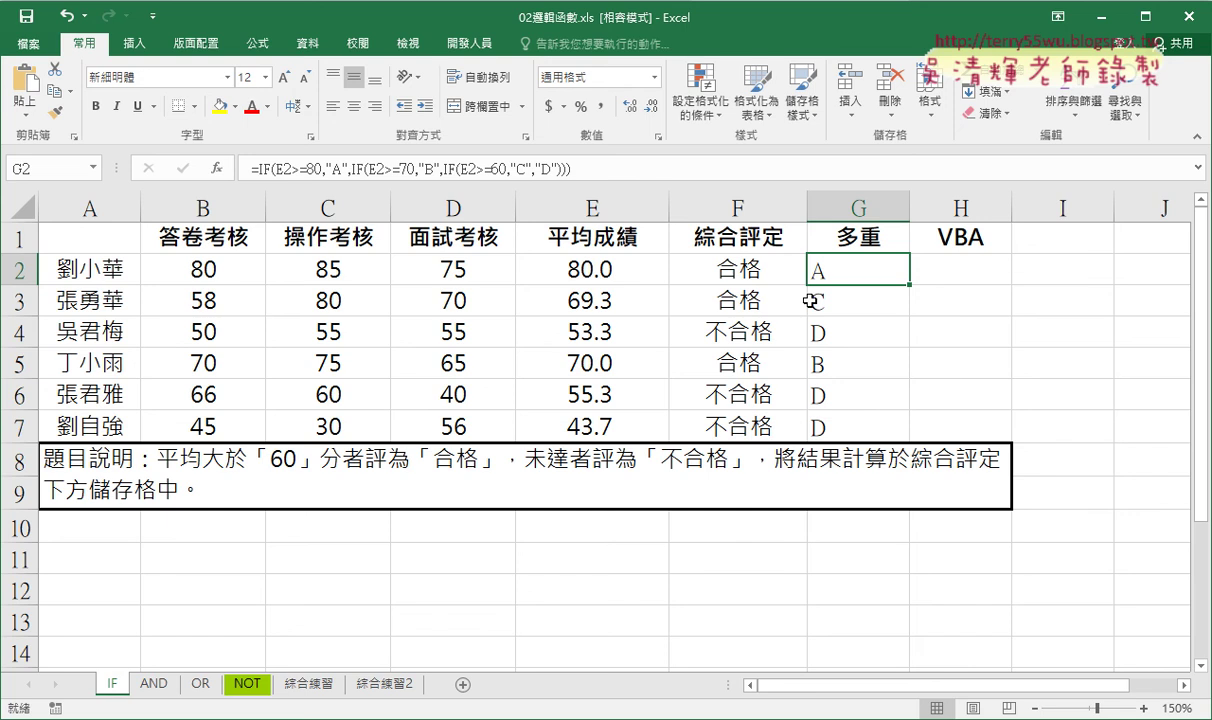
pyautogui.click(700, 266)
pyautogui.click(854, 266)
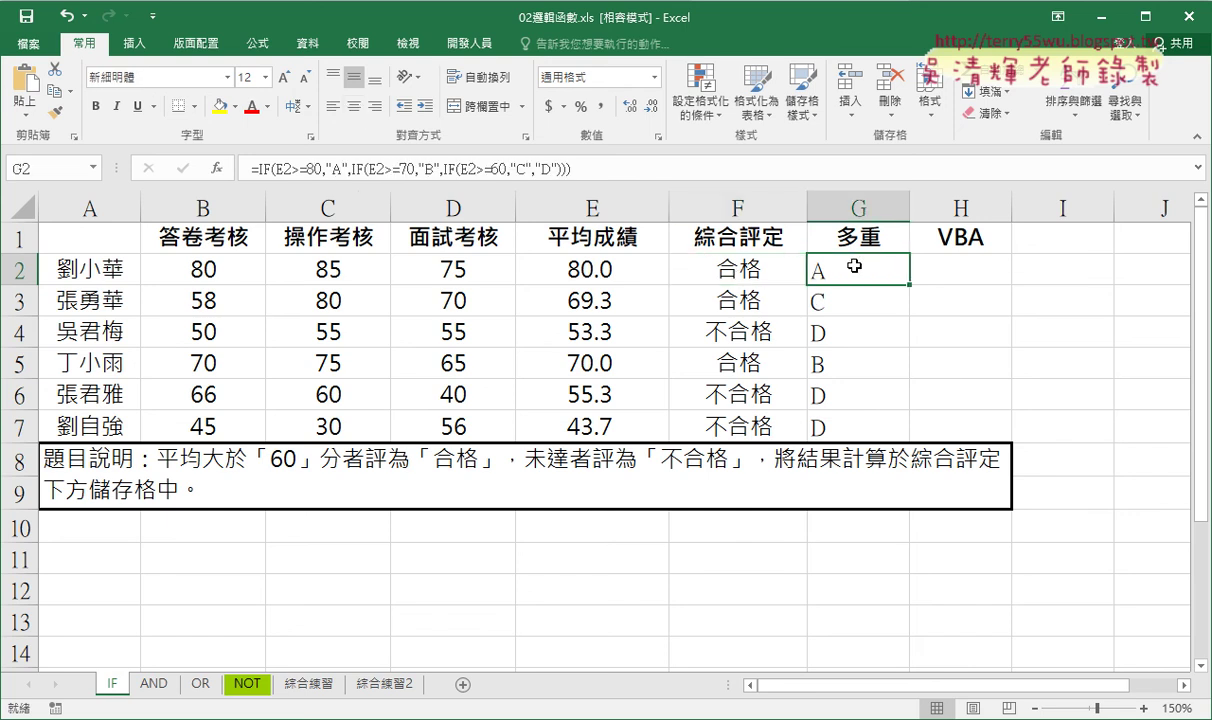